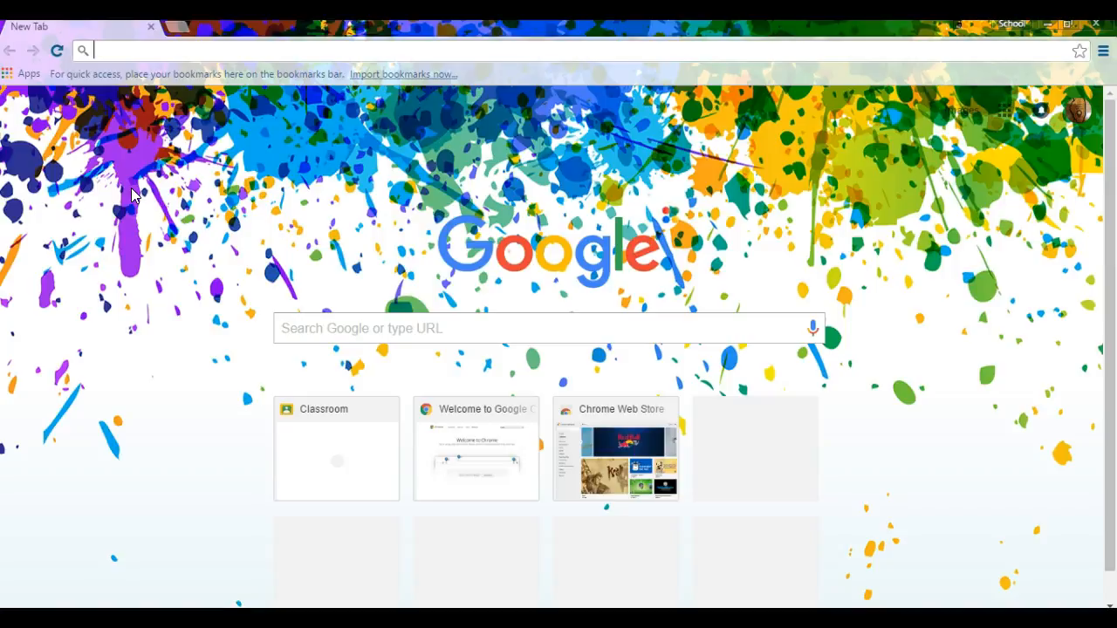
# - Load noodletools.com in Chrome, fixing a typo in the address along the way
pyautogui.write('noodle.')
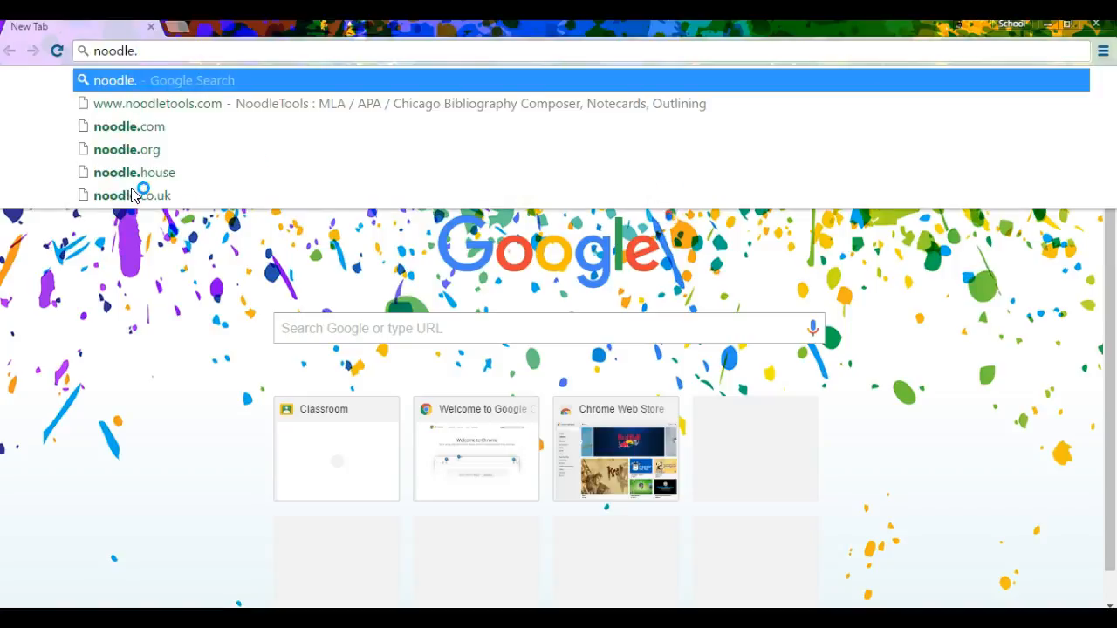
pyautogui.press('BackSpace')
pyautogui.write('tools.com')
pyautogui.press('Return')
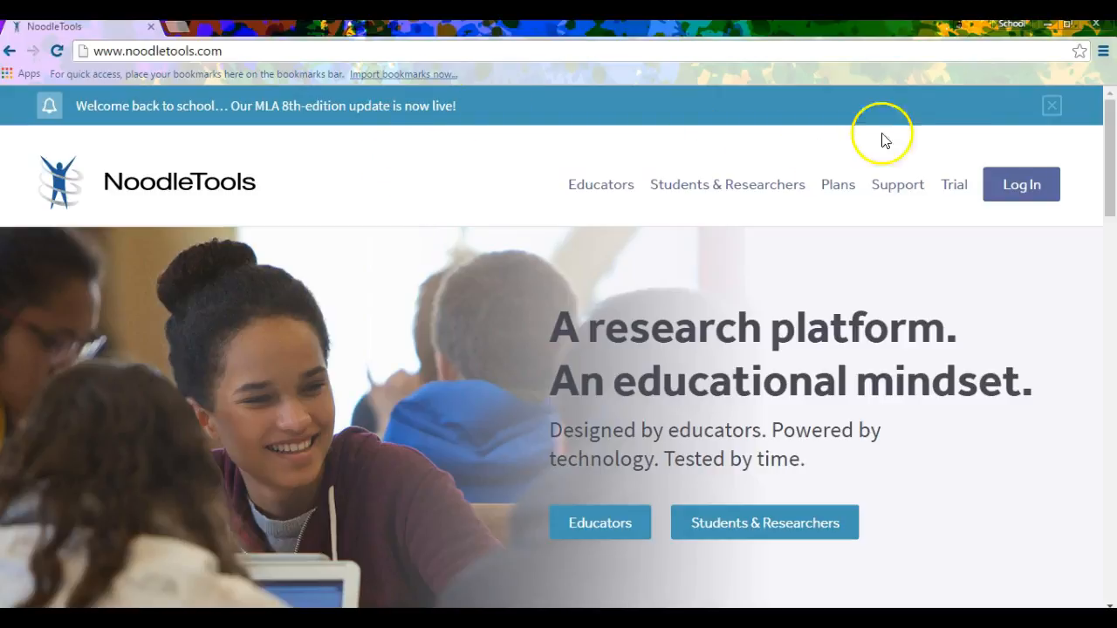
# - Log in to NoodleTools with the personal ID and password
pyautogui.click(1003, 188)
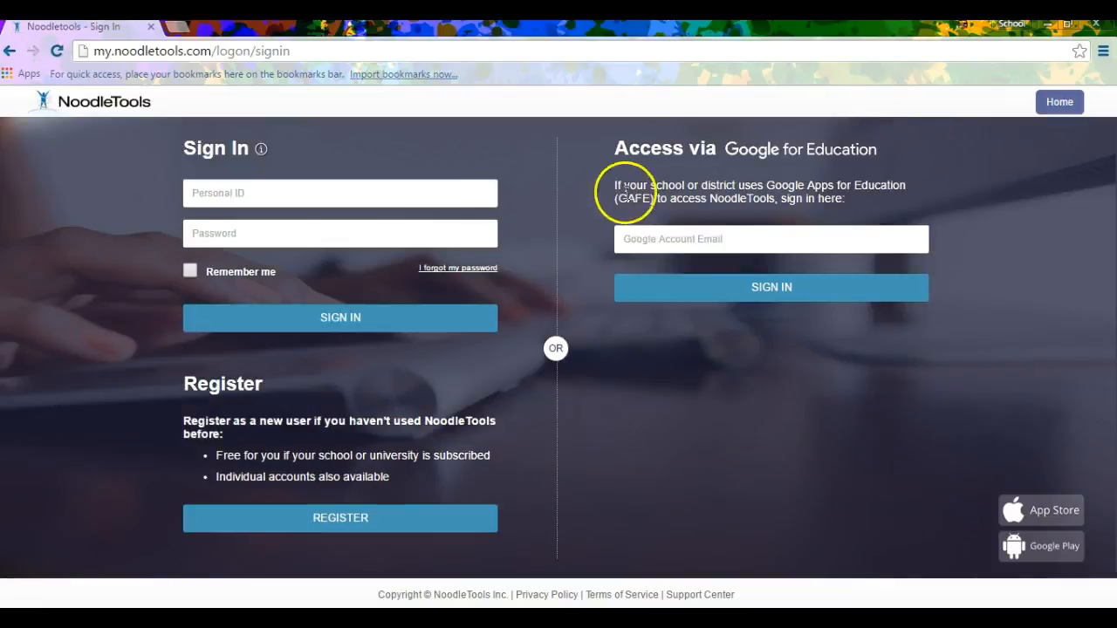
pyautogui.click(451, 194)
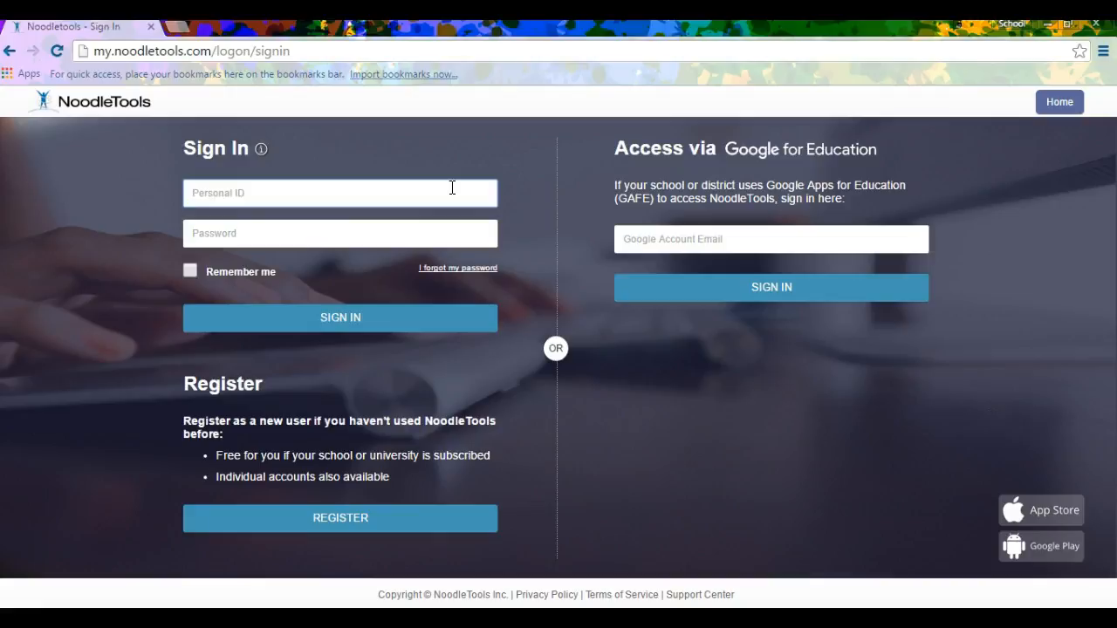
pyautogui.write('mr. ringfelt')
pyautogui.press('Tab')
pyautogui.write('******')
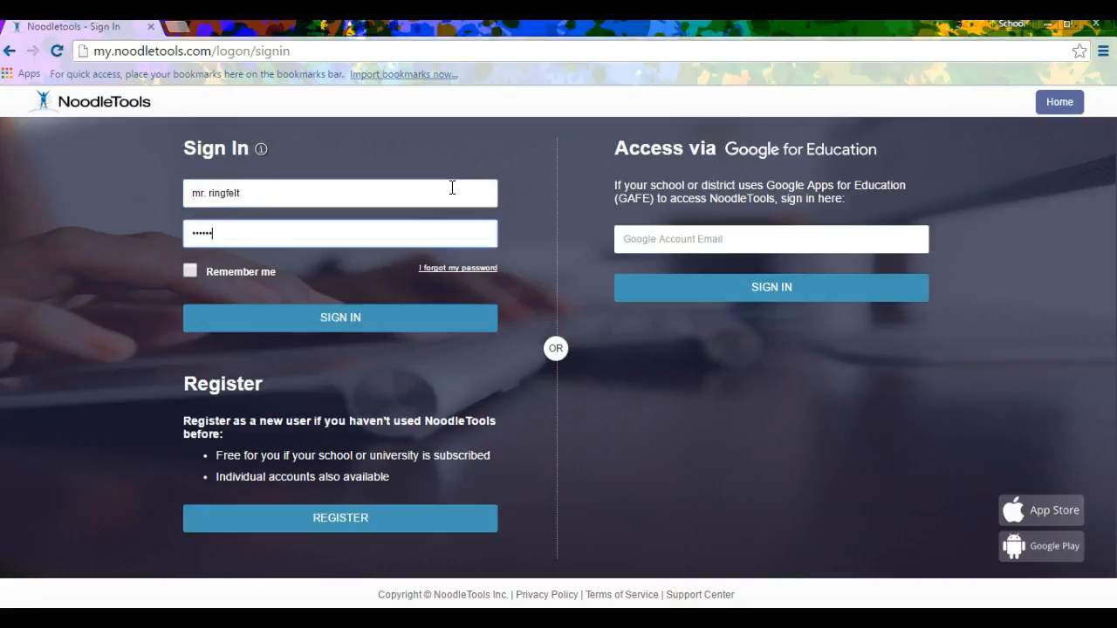
pyautogui.press('Return')
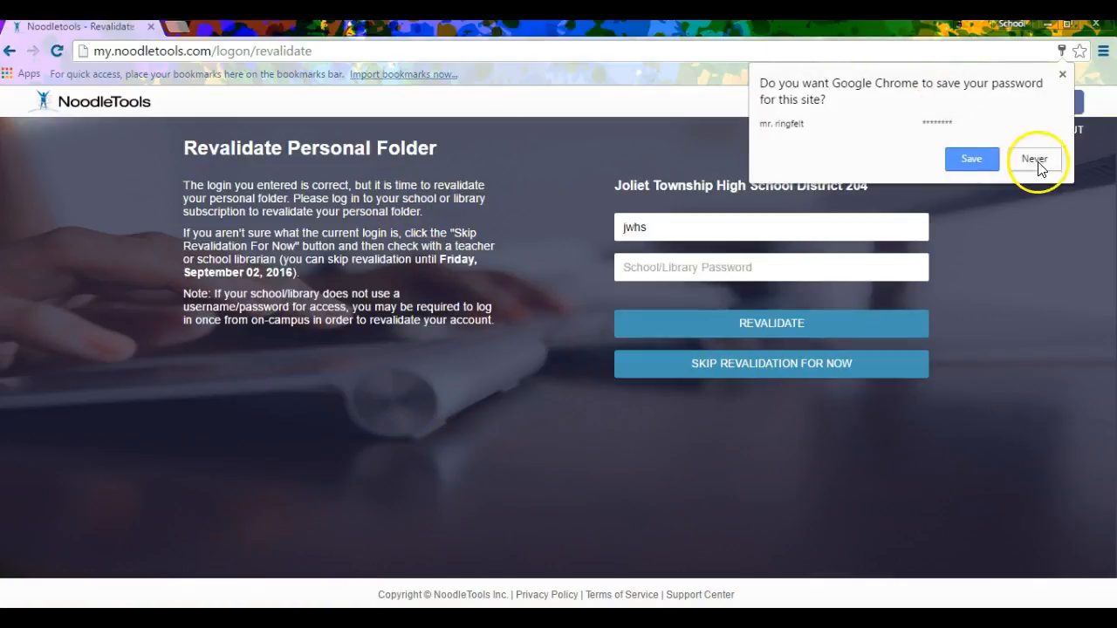
# - Revalidate the personal folder via the school login and save the Joliet West High School profile
pyautogui.click(1062, 75)
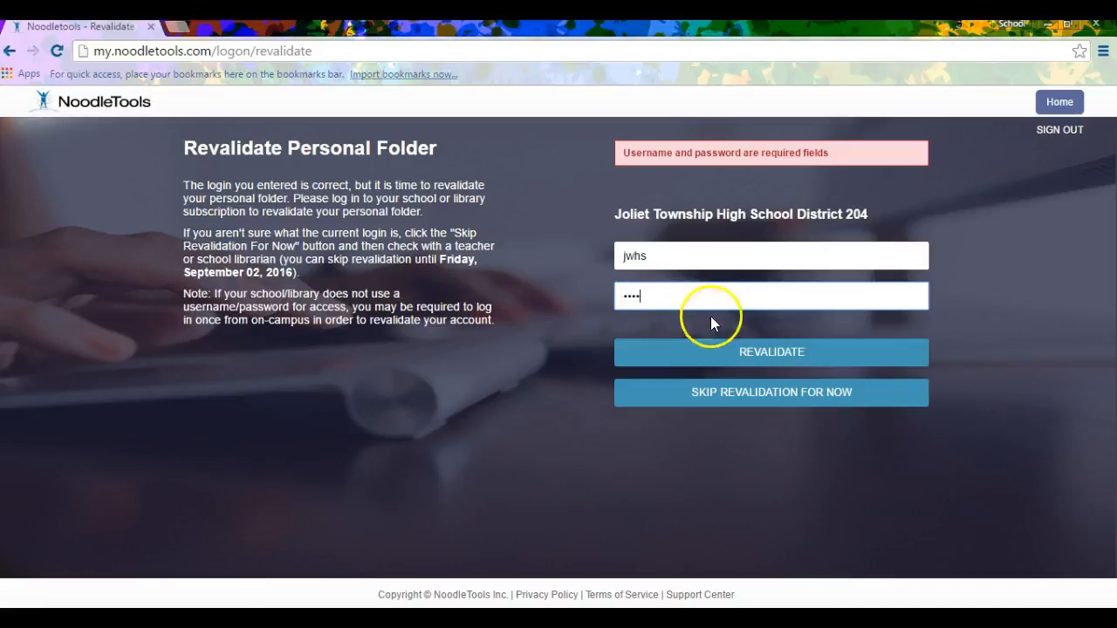
pyautogui.click(742, 348)
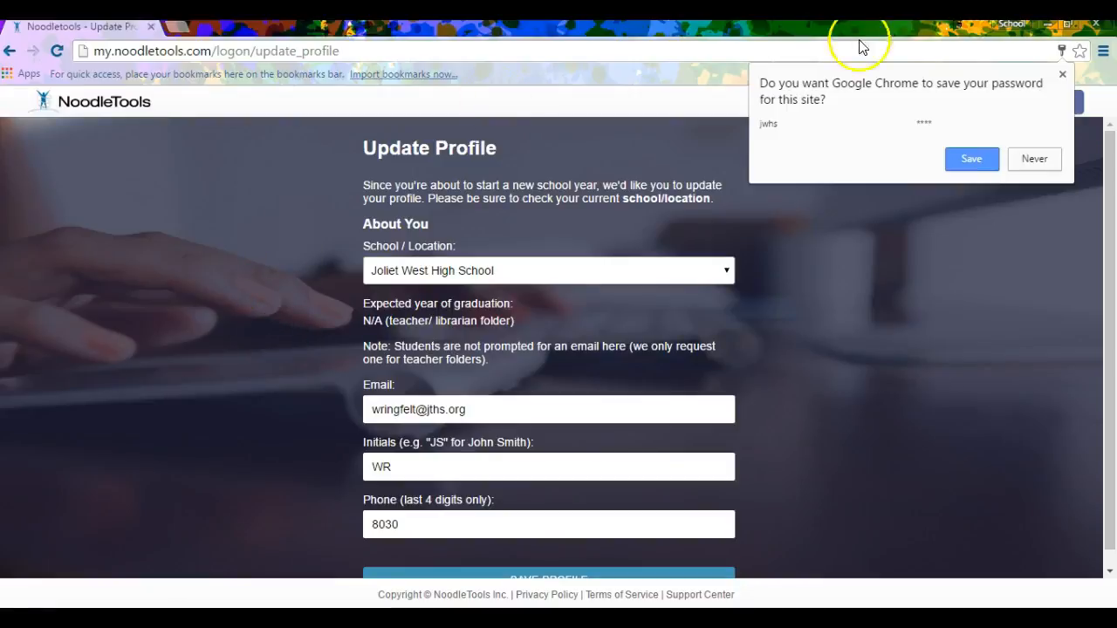
pyautogui.click(1063, 76)
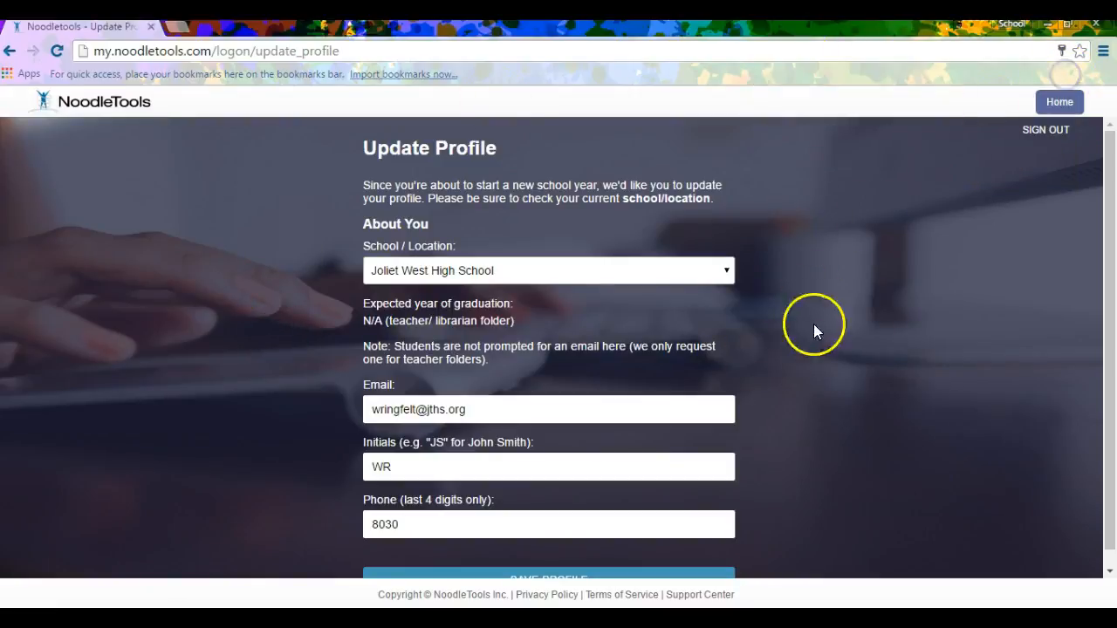
pyautogui.scroll(-1, 853, 312)
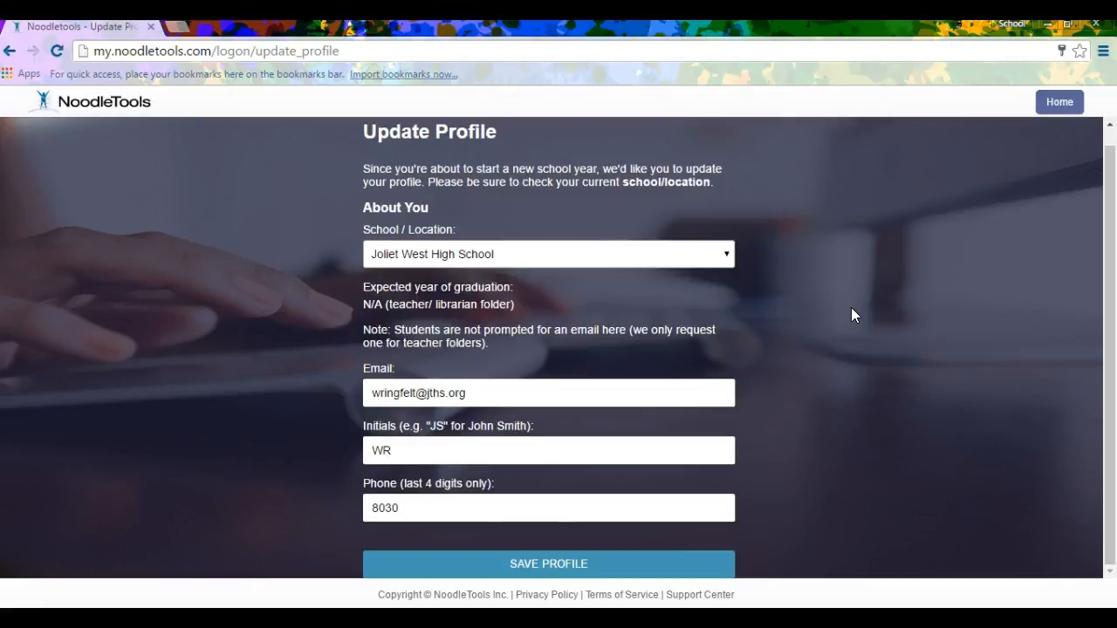
pyautogui.click(822, 372)
pyautogui.click(563, 567)
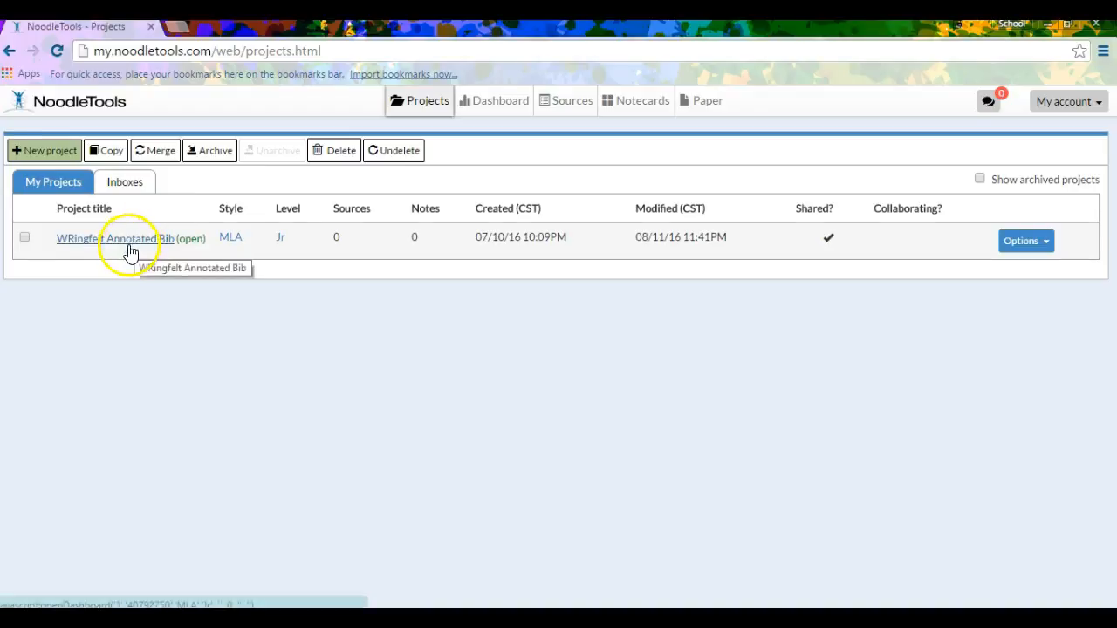
# - Create a new MLA Junior-level project titled 'Annotated Bibliography'
pyautogui.click(58, 160)
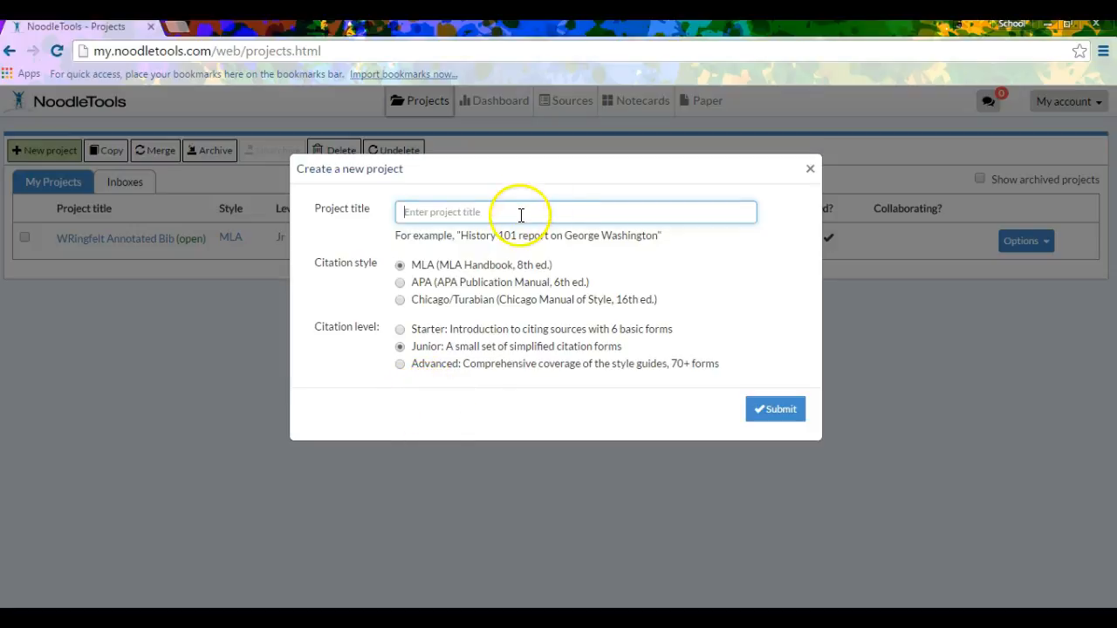
pyautogui.write('A')
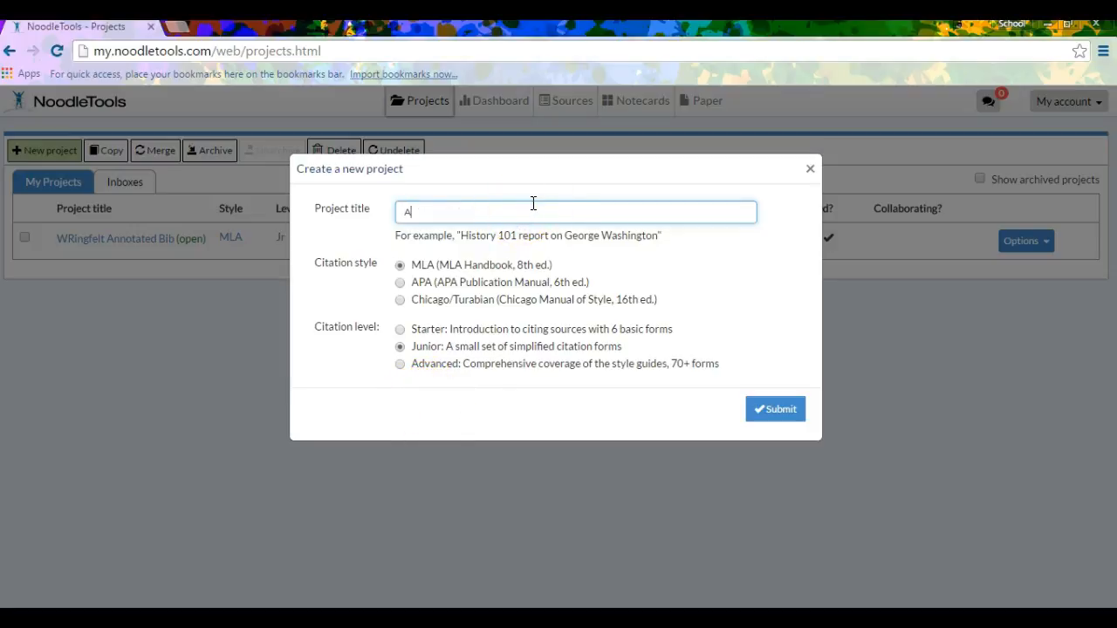
pyautogui.write('nnotated Bibliography')
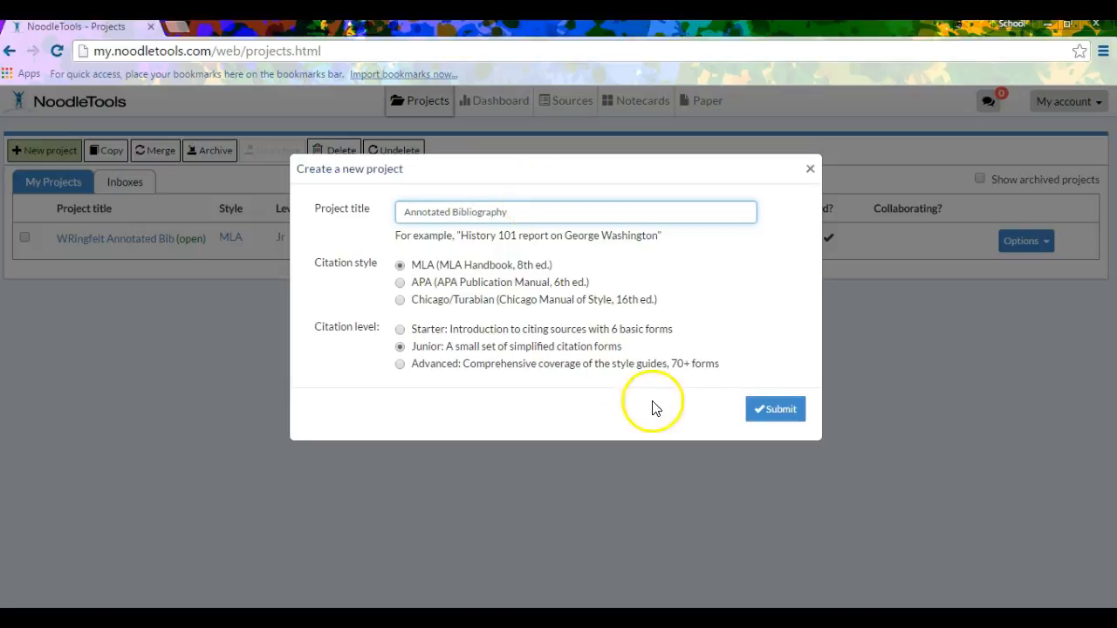
pyautogui.click(766, 412)
pyautogui.click(766, 412)
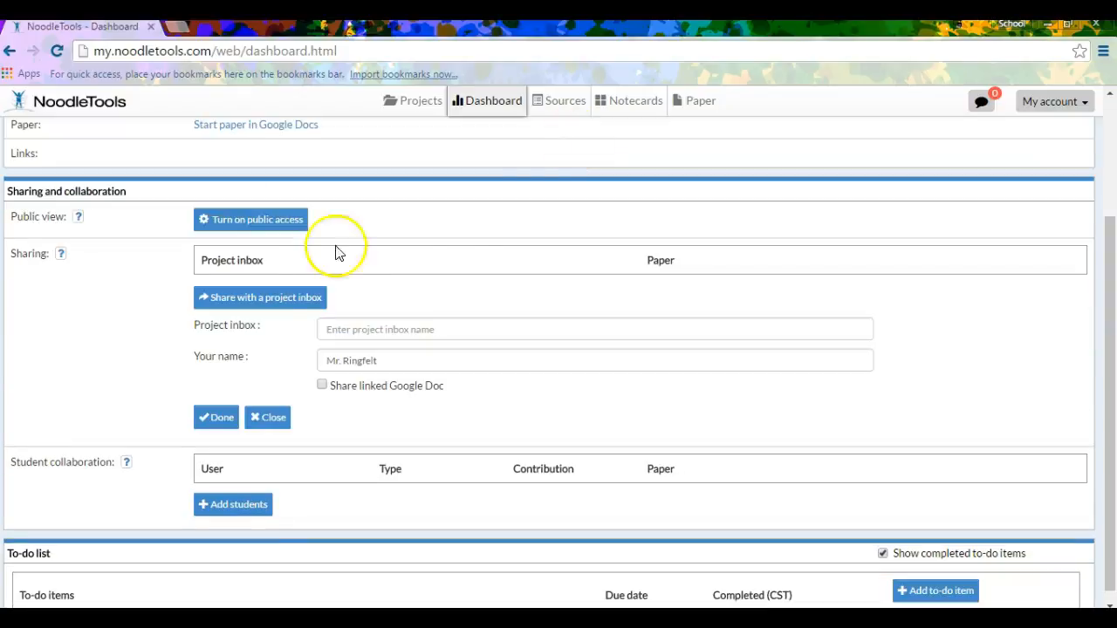
# - Search the teacher's name in Project inbox and share with the English 4 Per 8 inbox
pyautogui.click(323, 329)
pyautogui.write("o'shea")
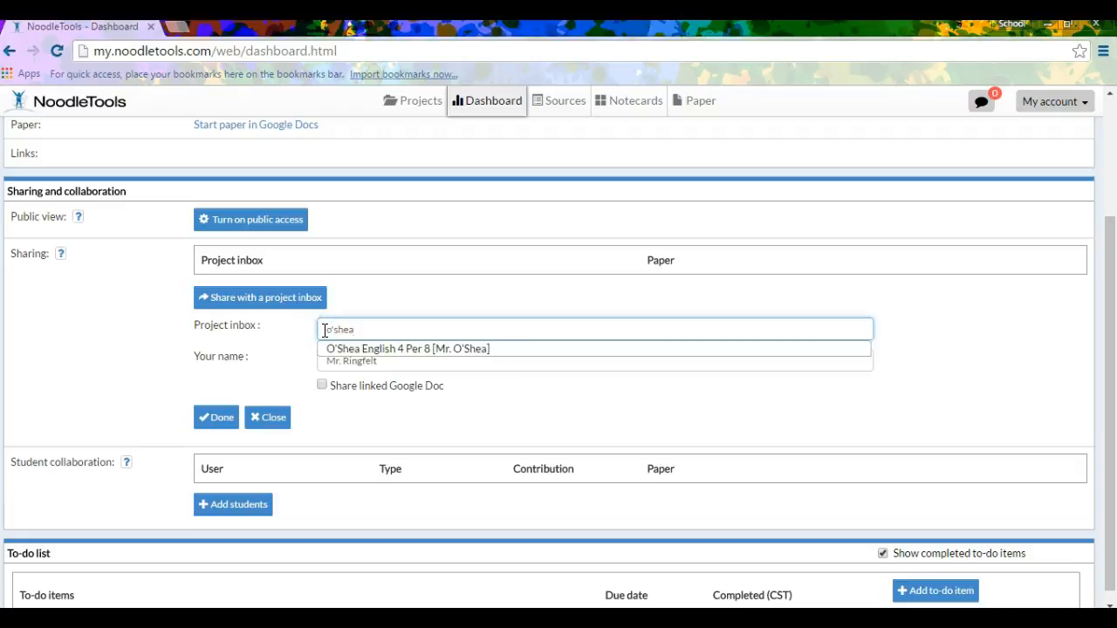
pyautogui.click(372, 357)
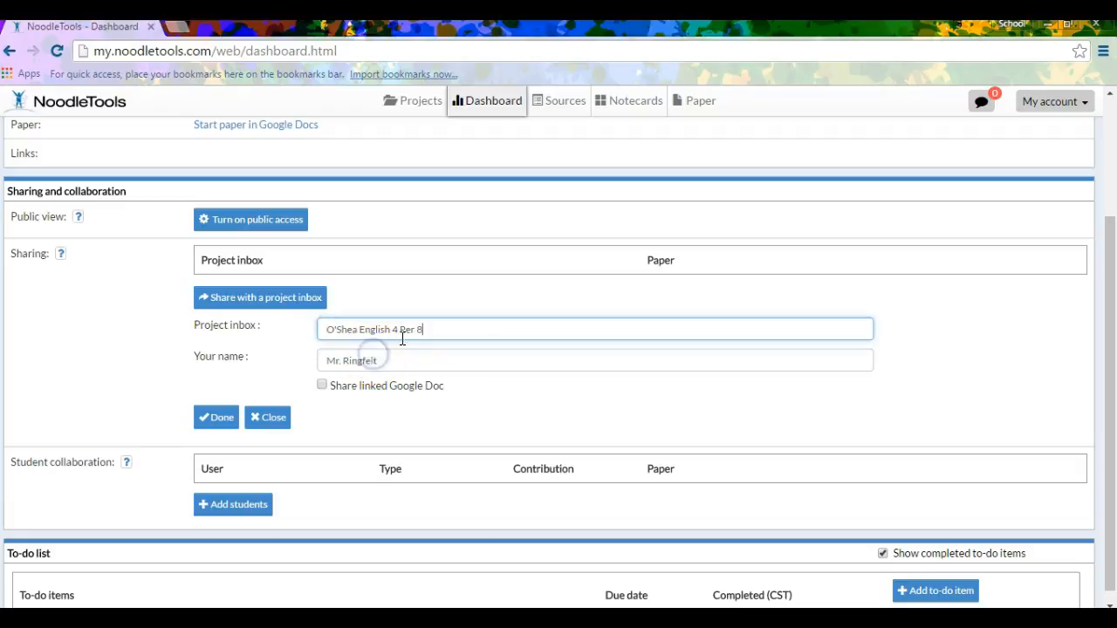
pyautogui.click(213, 419)
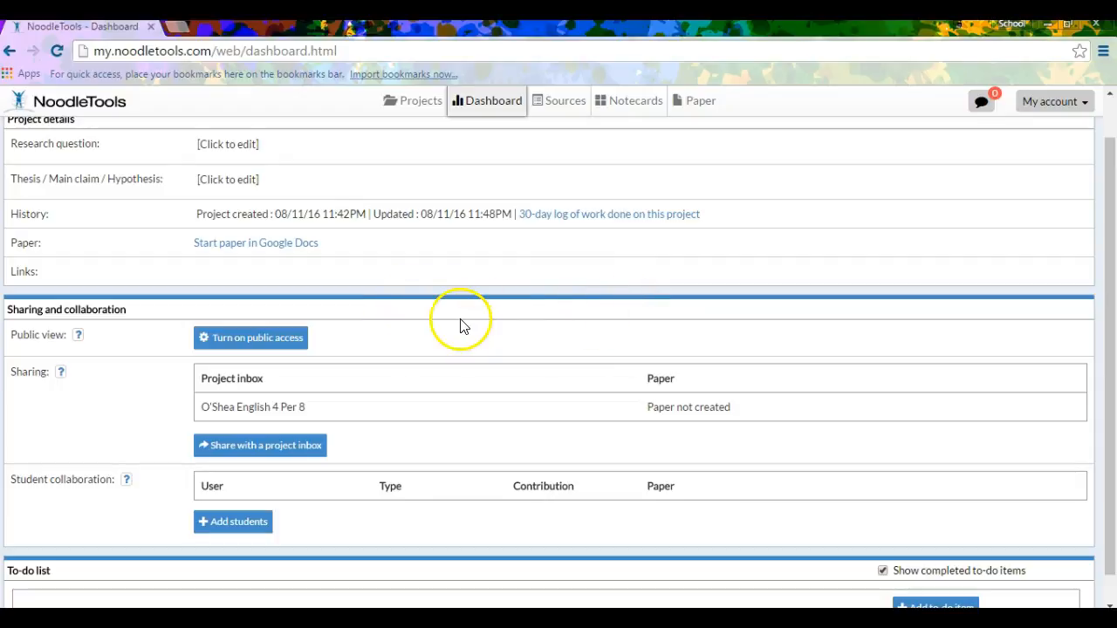
# - Go to the project's Sources page
pyautogui.scroll(1, 453, 321)
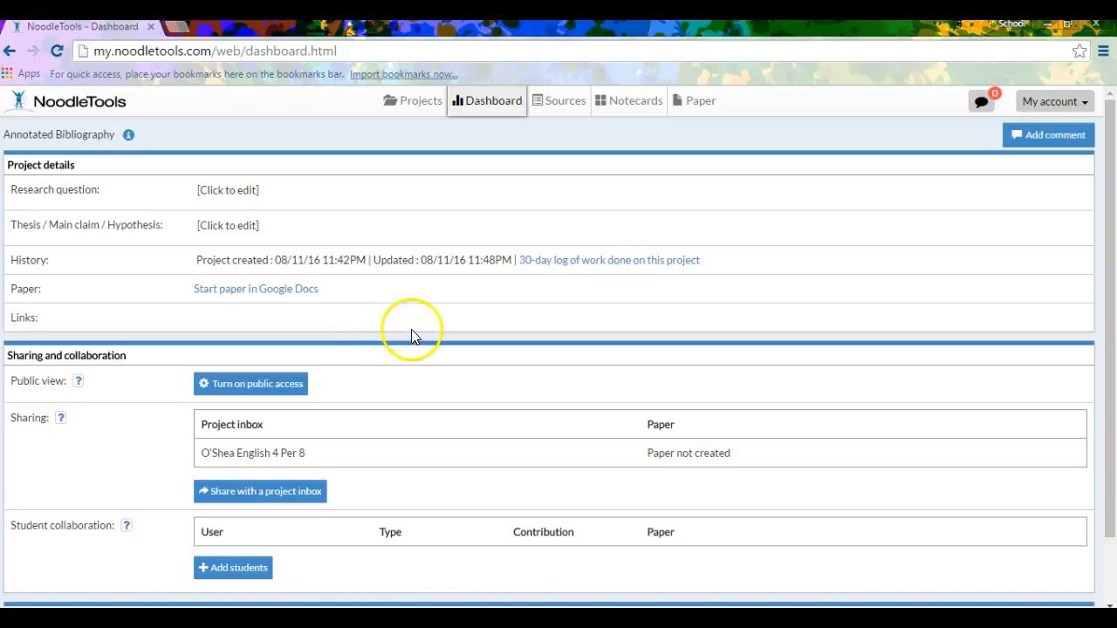
pyautogui.scroll(-1, 406, 333)
pyautogui.scroll(1, 442, 279)
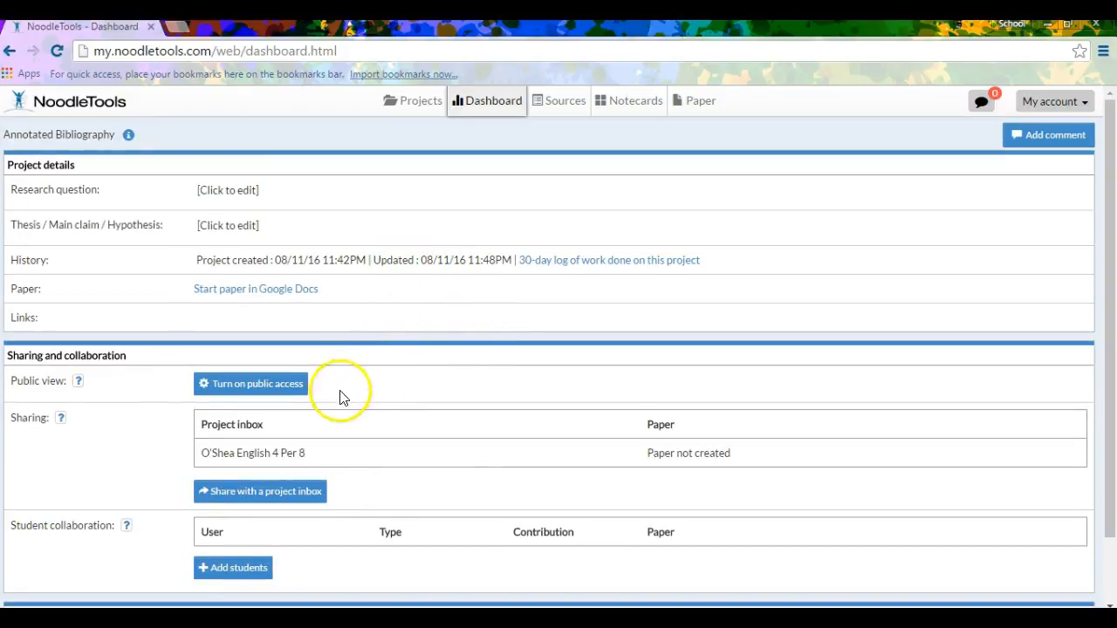
pyautogui.click(562, 112)
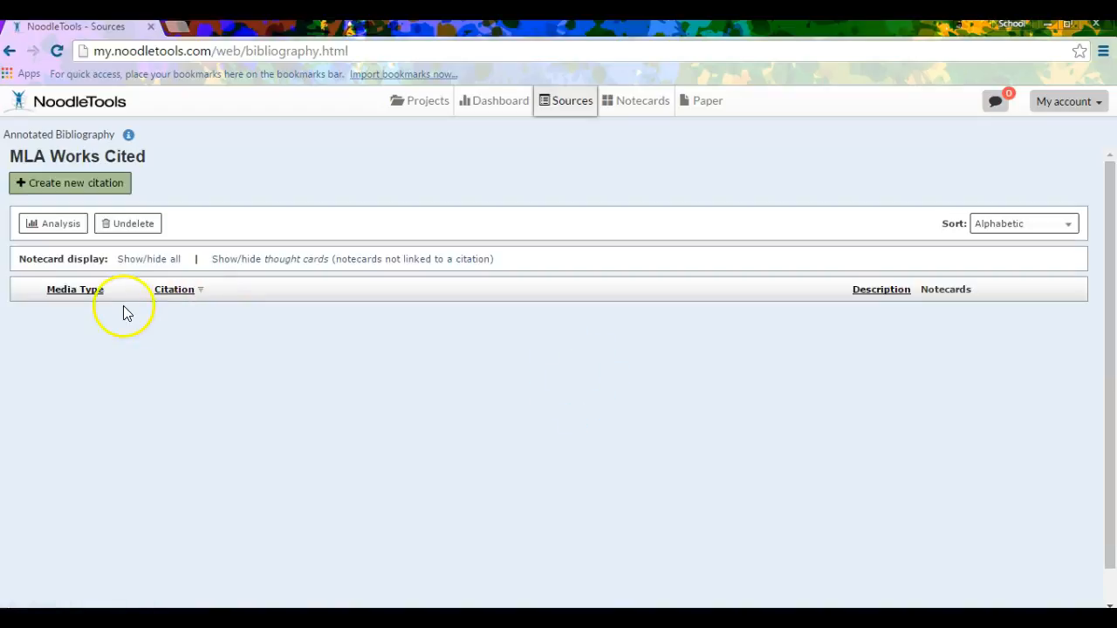
# - Start a new citation with Database as the source location
pyautogui.click(107, 185)
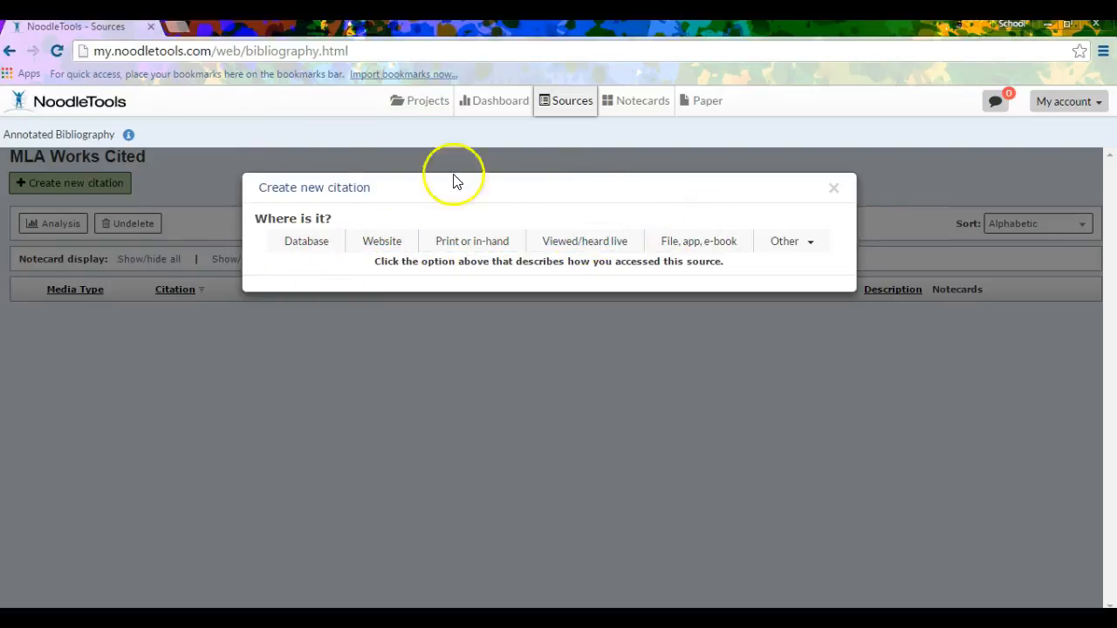
pyautogui.click(307, 254)
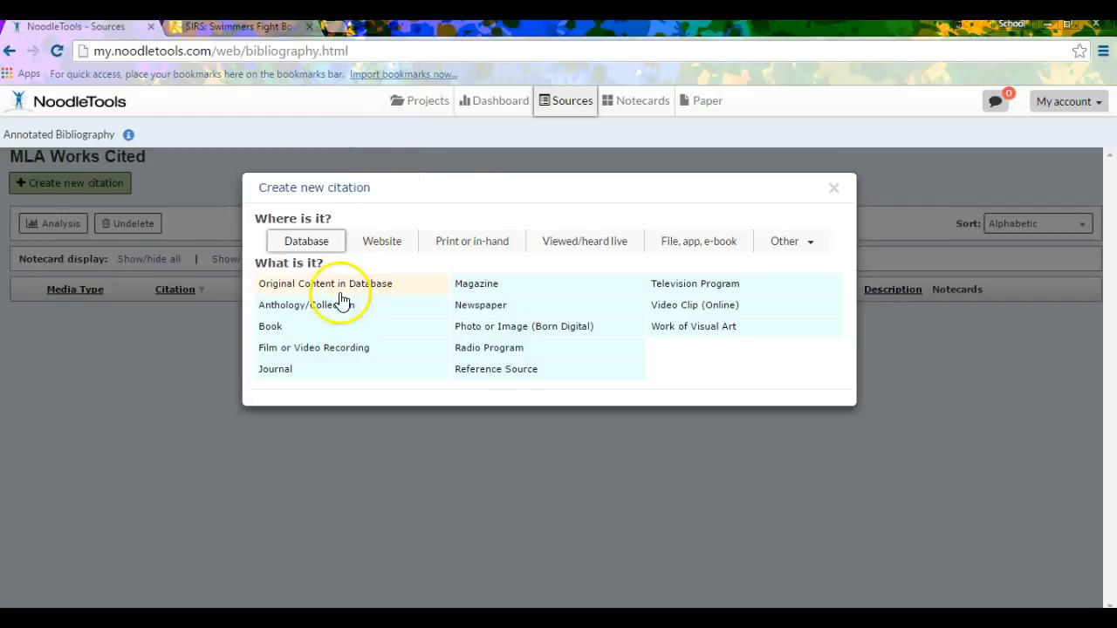
# - View the SIRS tab showing USA Today's 'Swimmers Fight Body Image Battle' article
pyautogui.click(240, 31)
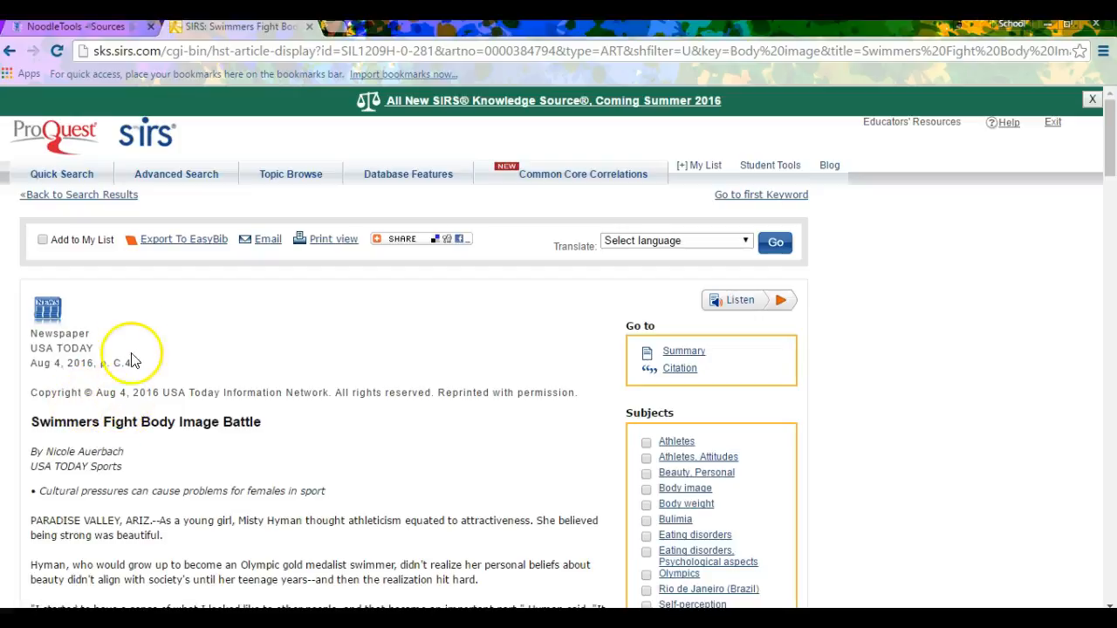
# - Choose Newspaper as the source type and SIRS Issues Researcher as the database
pyautogui.click(110, 29)
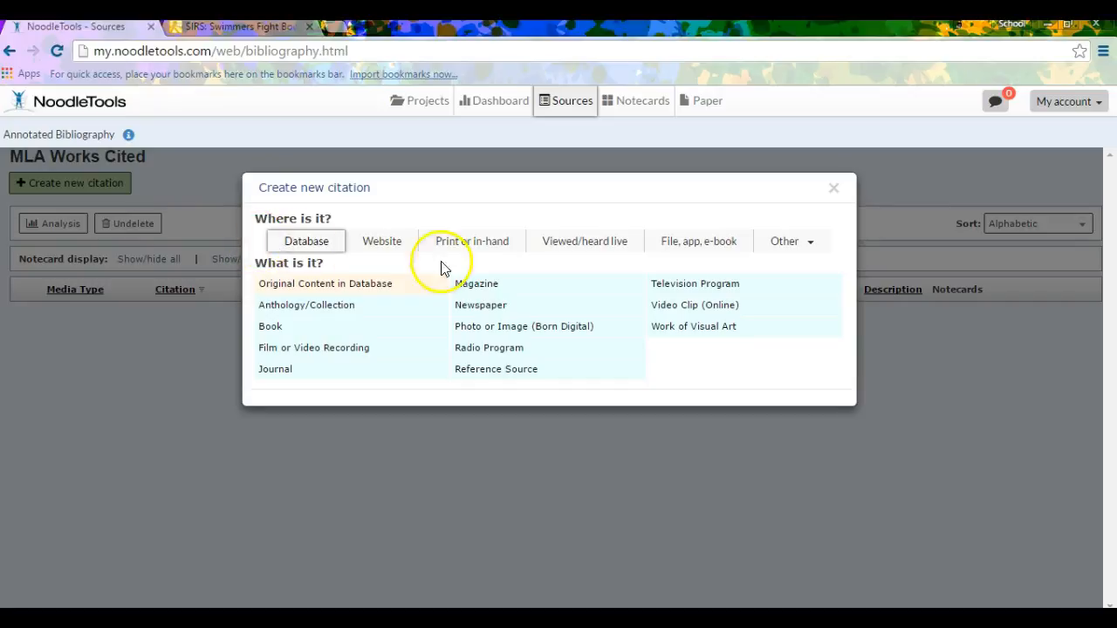
pyautogui.click(486, 305)
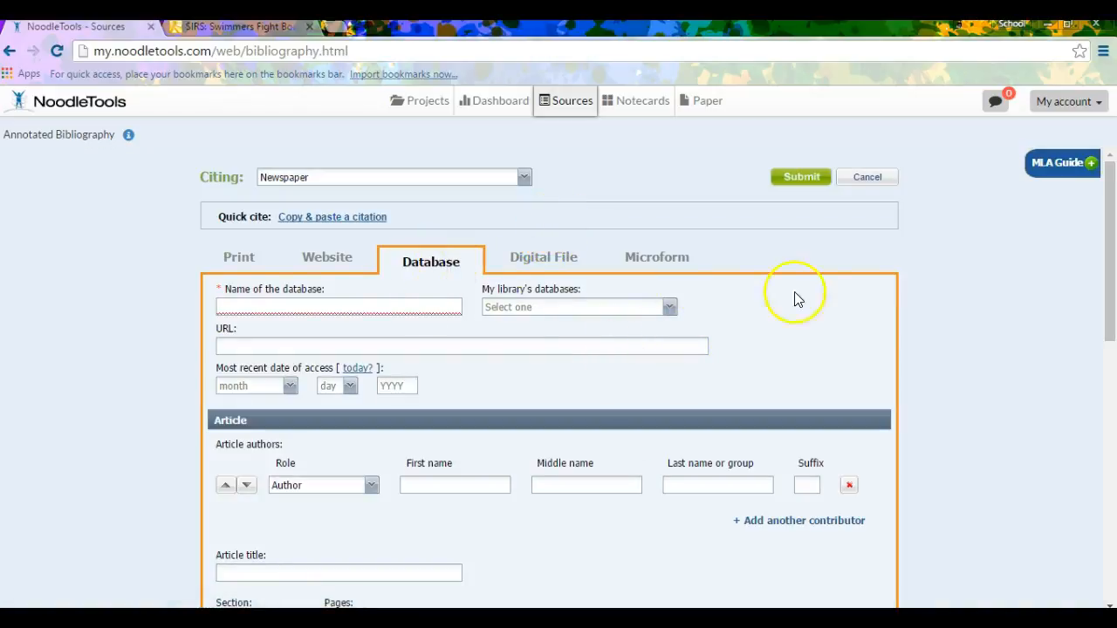
pyautogui.scroll(-8, 945, 255)
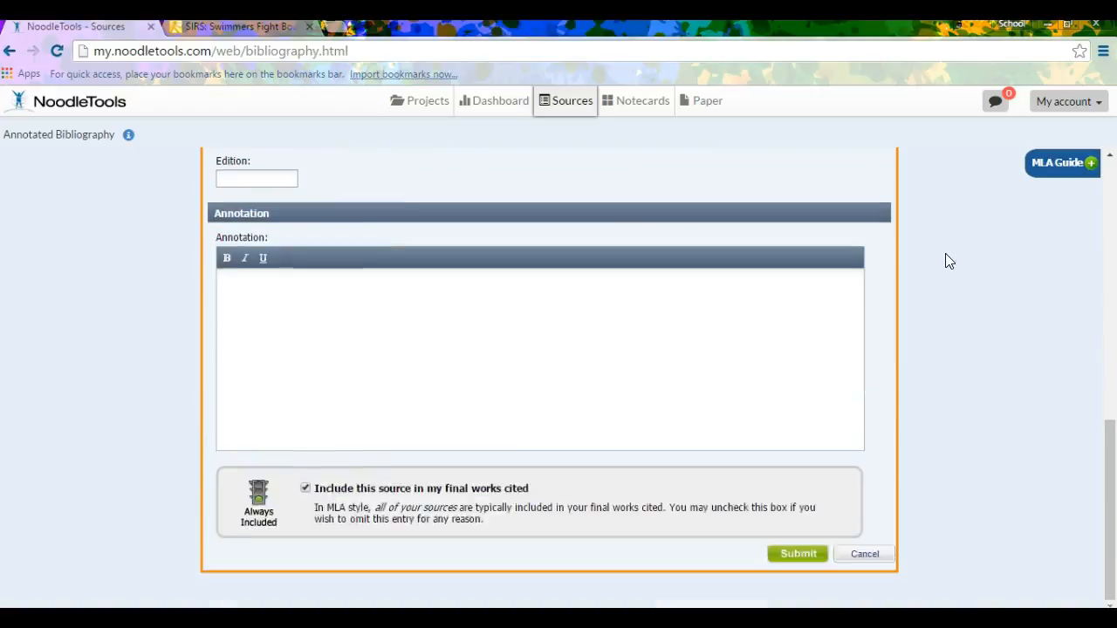
pyautogui.scroll(8, 945, 255)
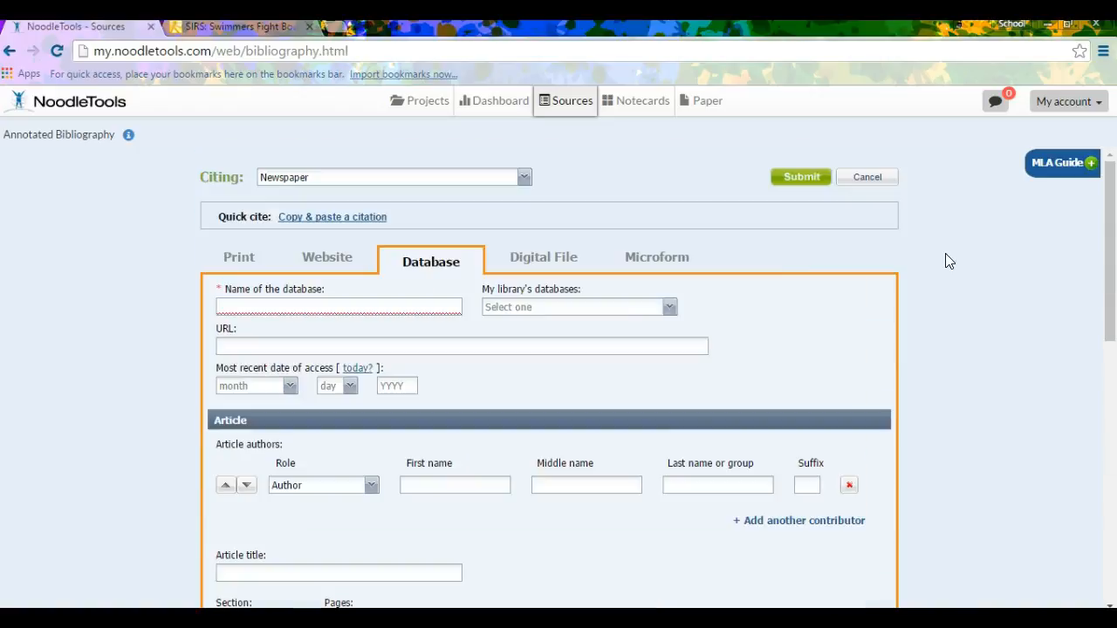
pyautogui.click(581, 307)
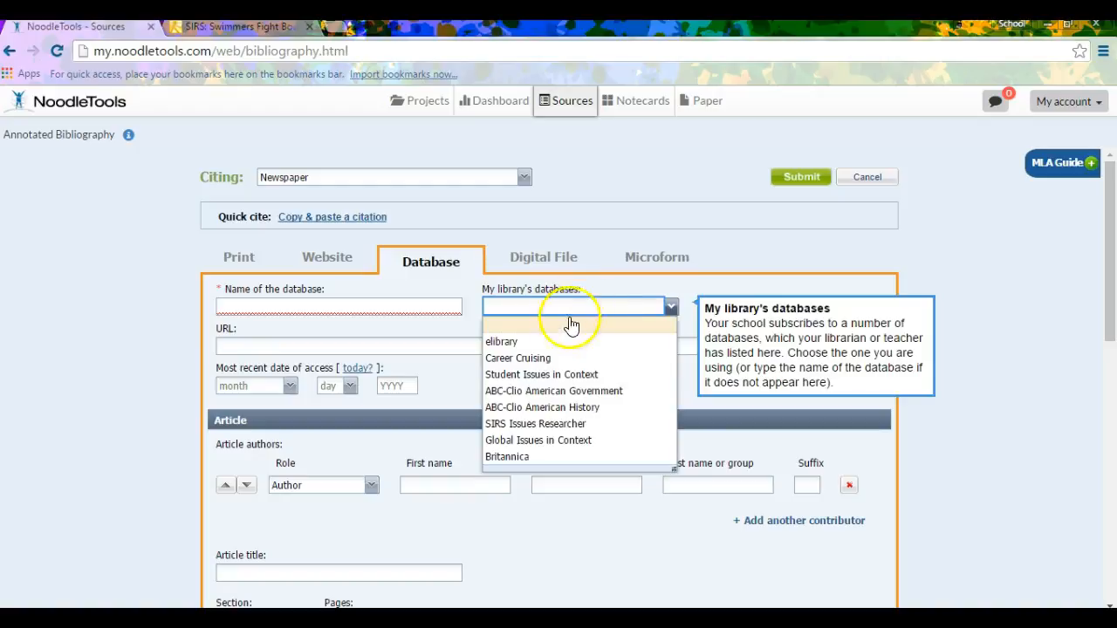
pyautogui.click(538, 426)
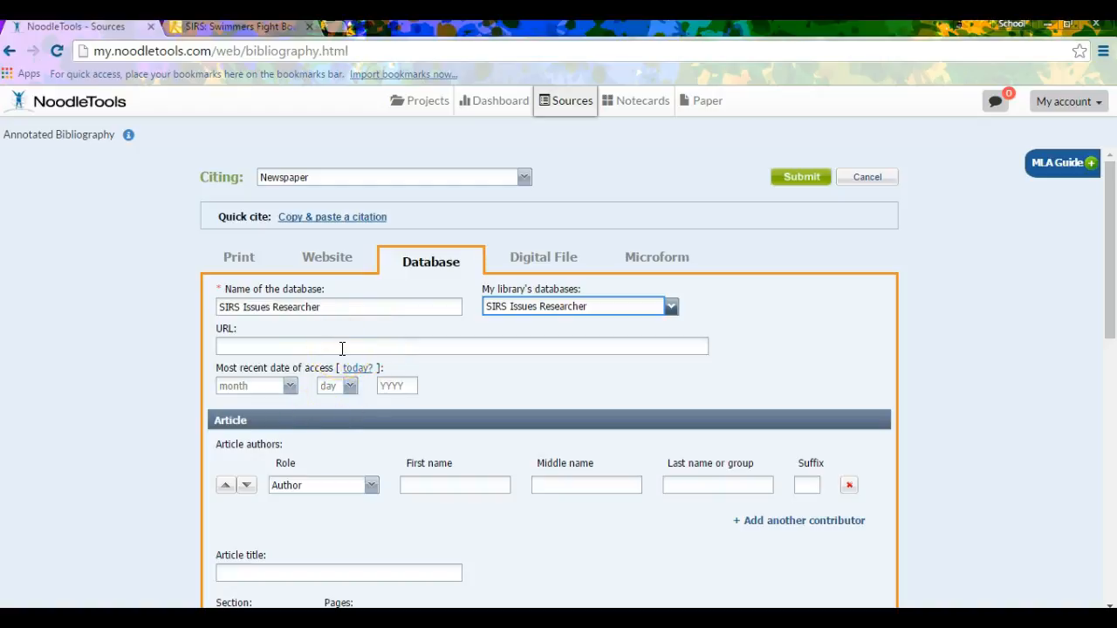
# - Bookmark the SIRS article page in Chrome, then return to the NoodleTools form
pyautogui.click(258, 27)
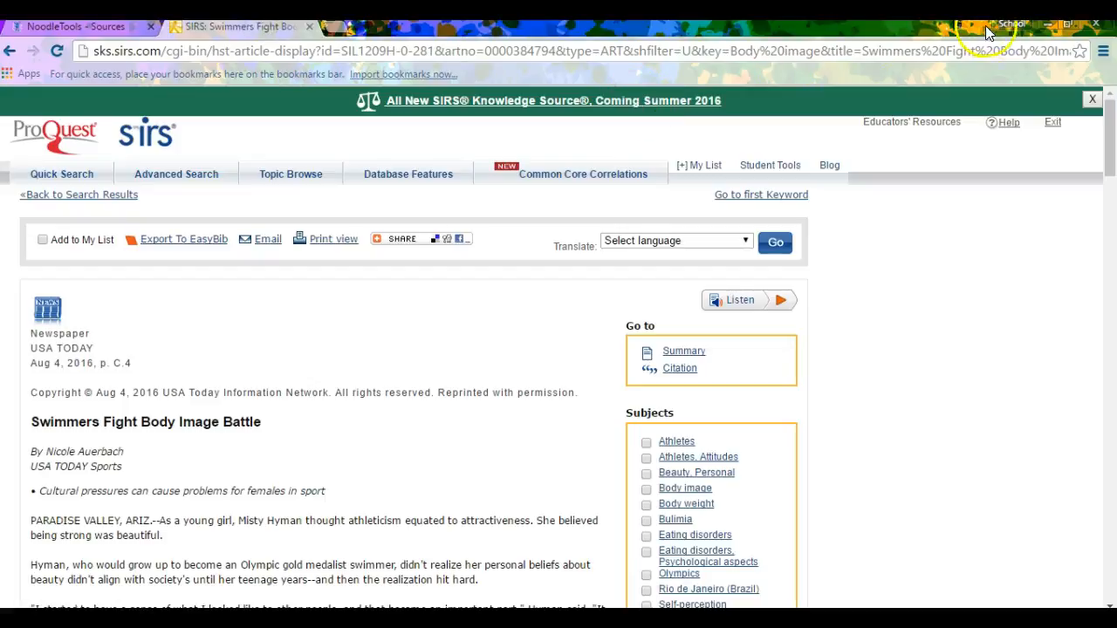
pyautogui.click(1080, 50)
pyautogui.click(1038, 171)
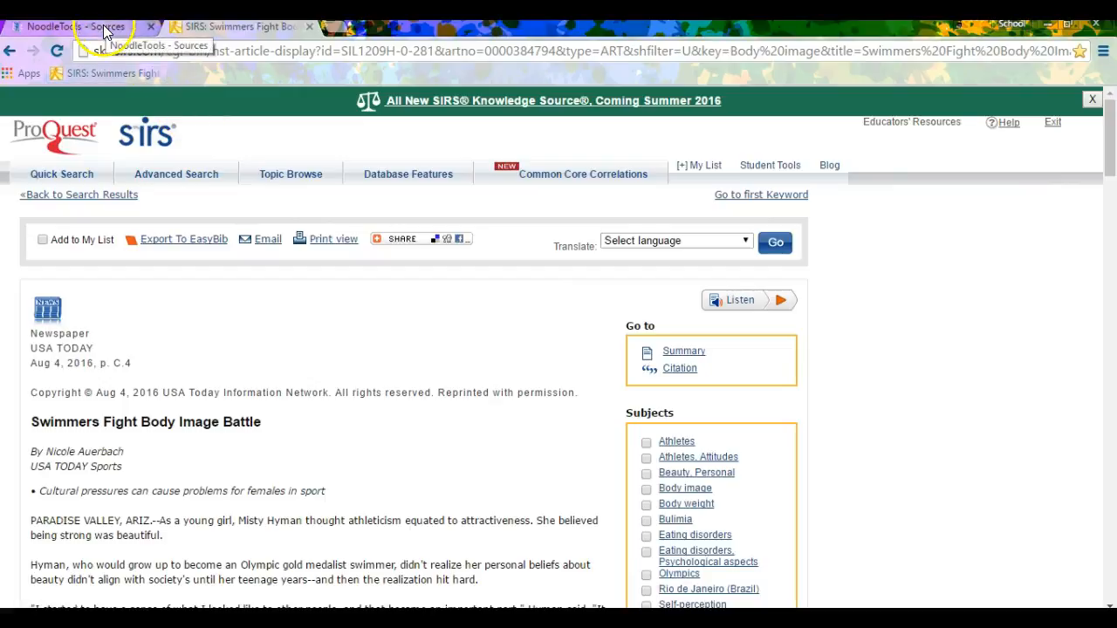
pyautogui.click(105, 28)
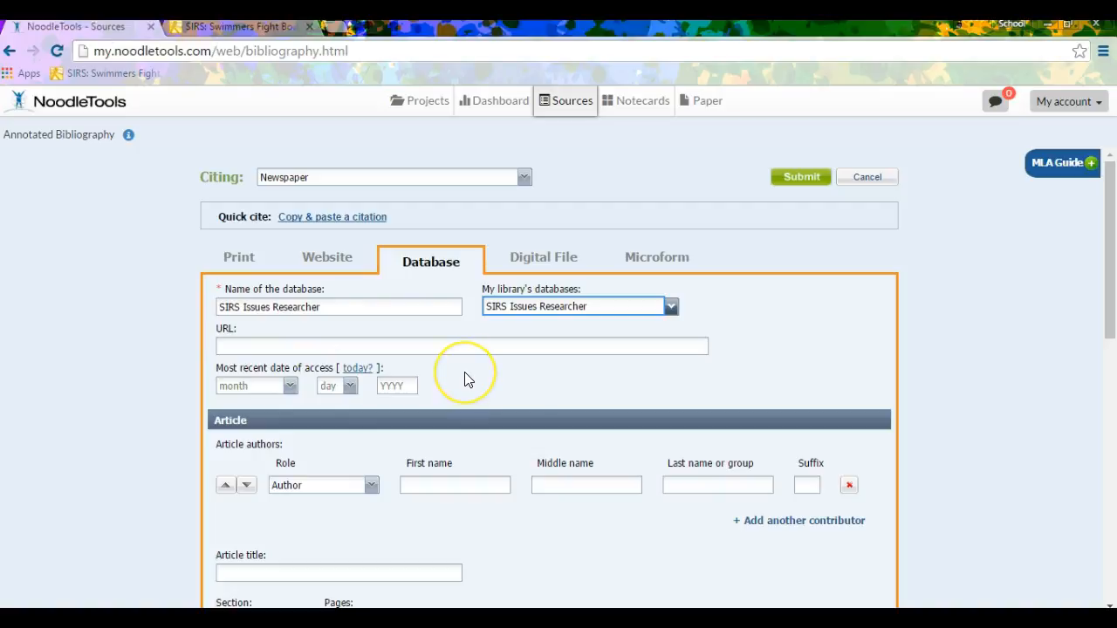
# - Fill the most recent access date with today's date, August 11, 2016
pyautogui.scroll(-3, 465, 379)
pyautogui.scroll(1, 314, 249)
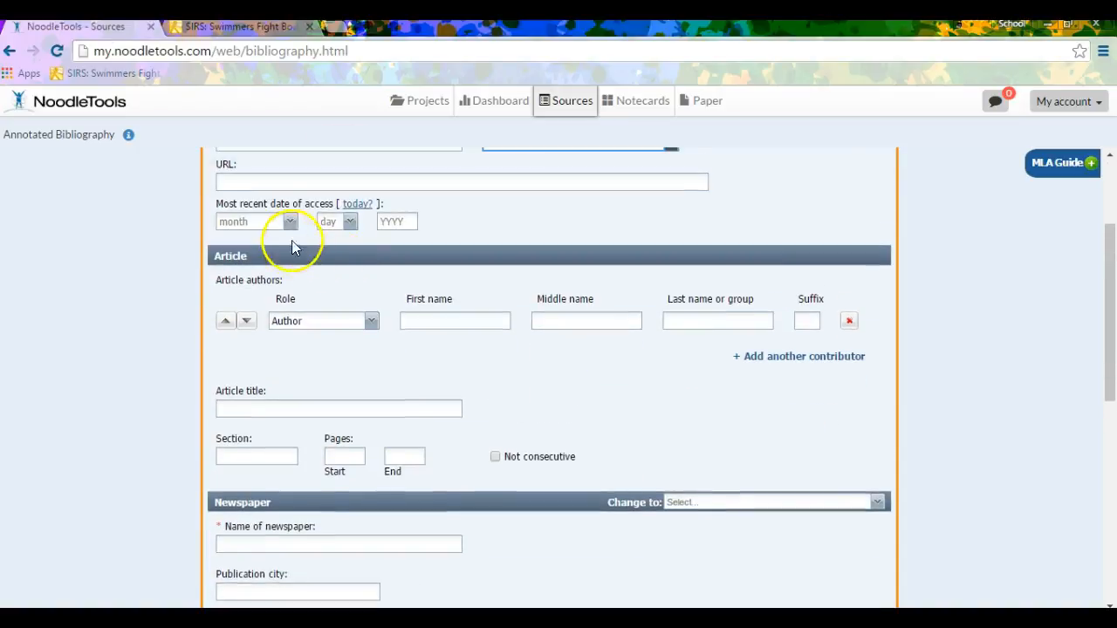
pyautogui.click(290, 223)
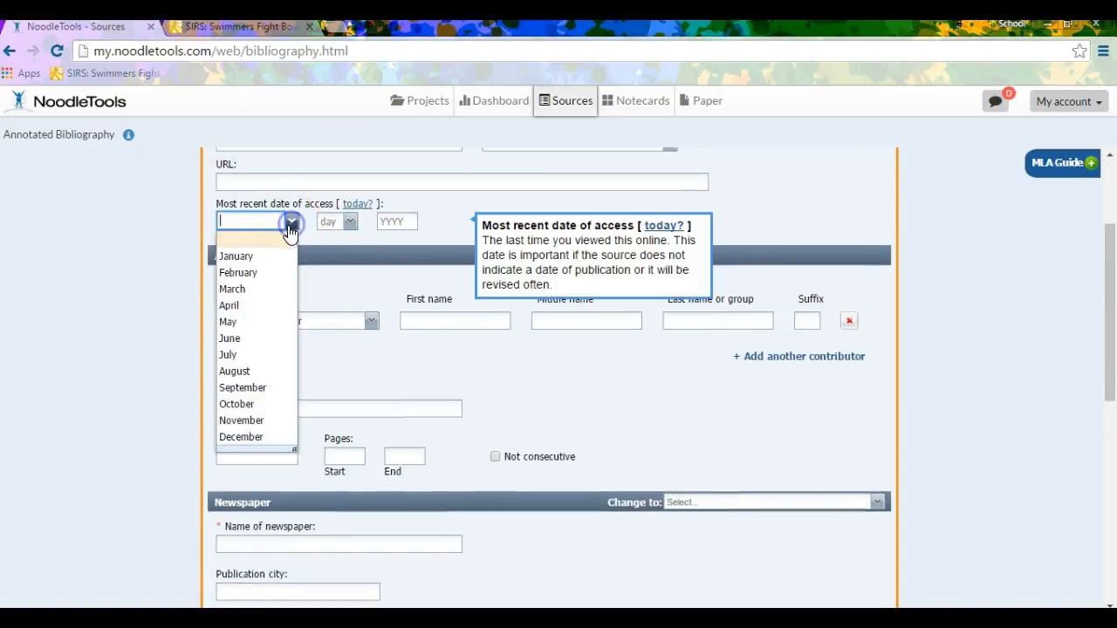
pyautogui.click(367, 205)
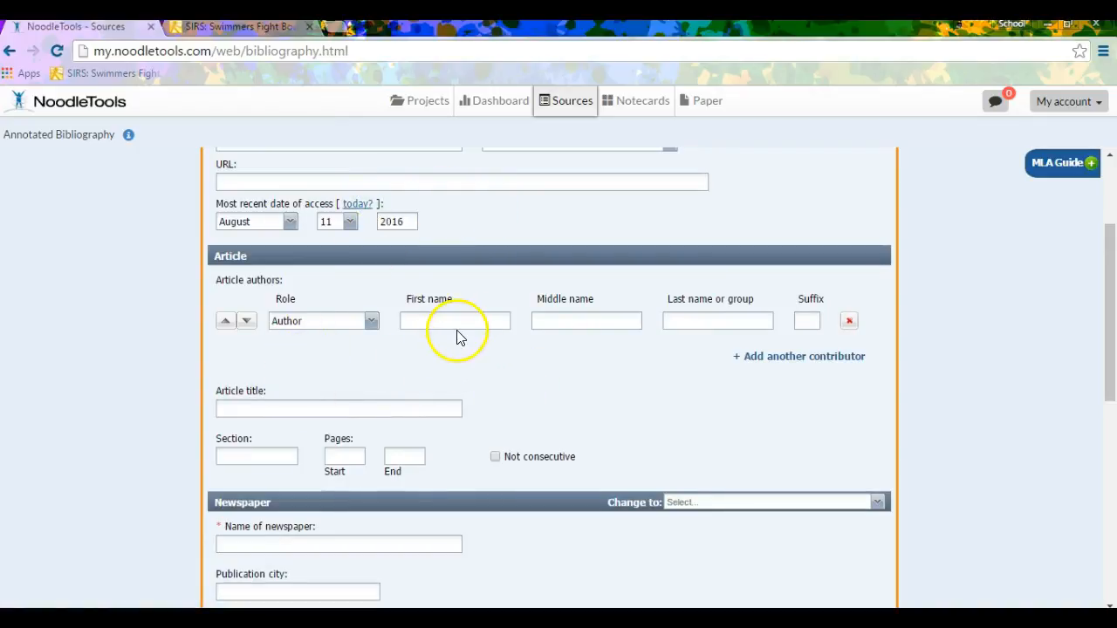
pyautogui.scroll(-6, 462, 297)
pyautogui.scroll(6, 465, 292)
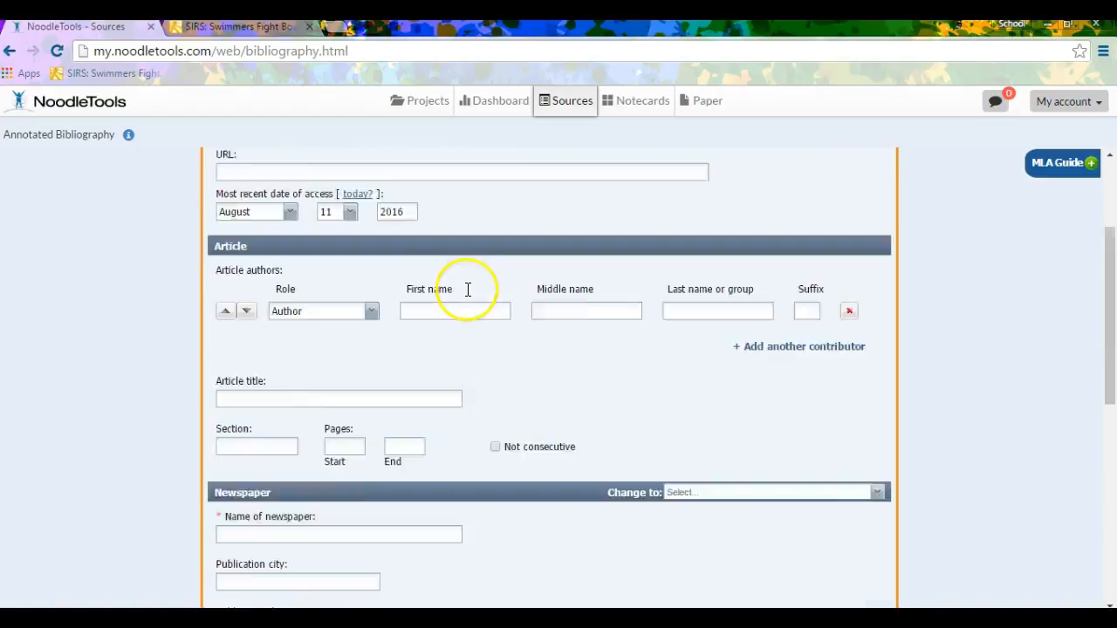
pyautogui.scroll(2, 468, 290)
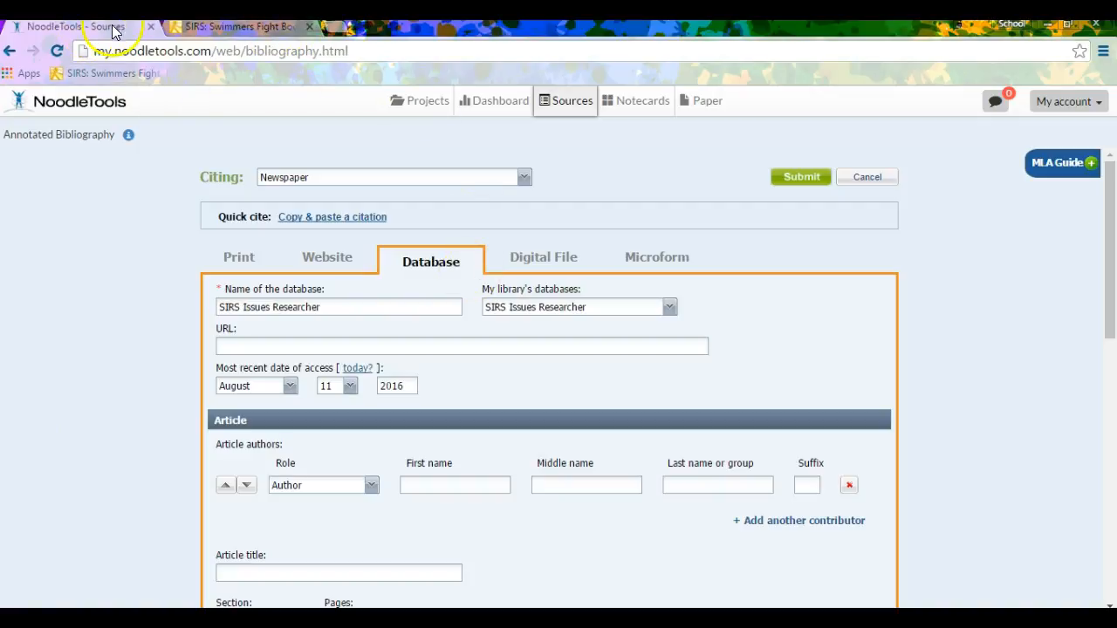
# - Put NoodleTools in its own window snapped right, with the SIRS article snapped left
pyautogui.moveTo(117, 33); pyautogui.dragTo(1112, 152)
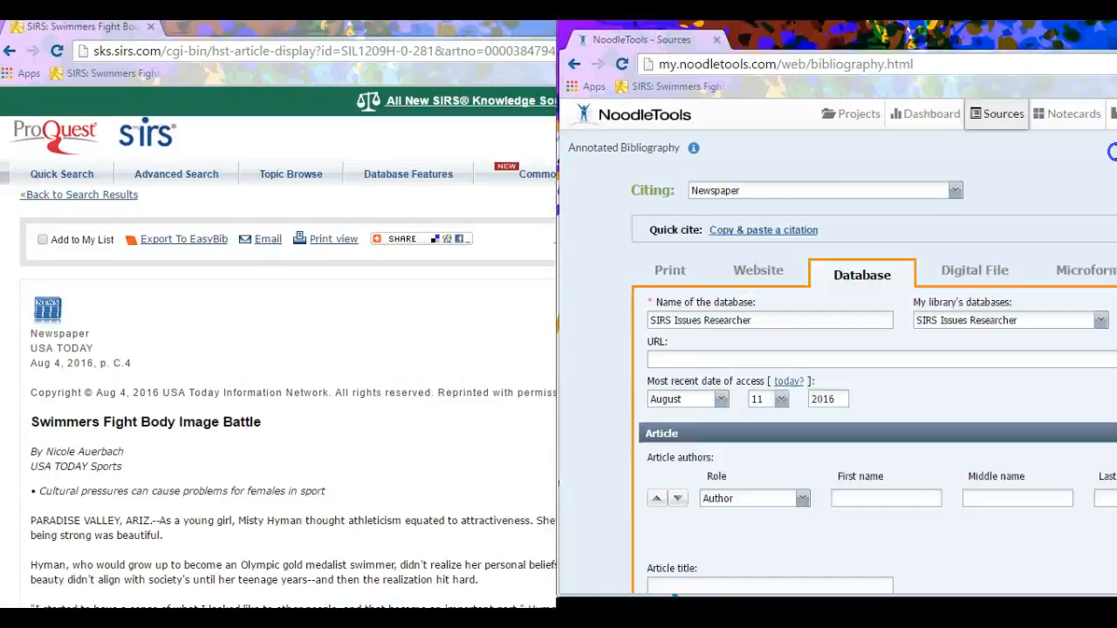
pyautogui.moveTo(649, 33); pyautogui.dragTo(1112, 107)
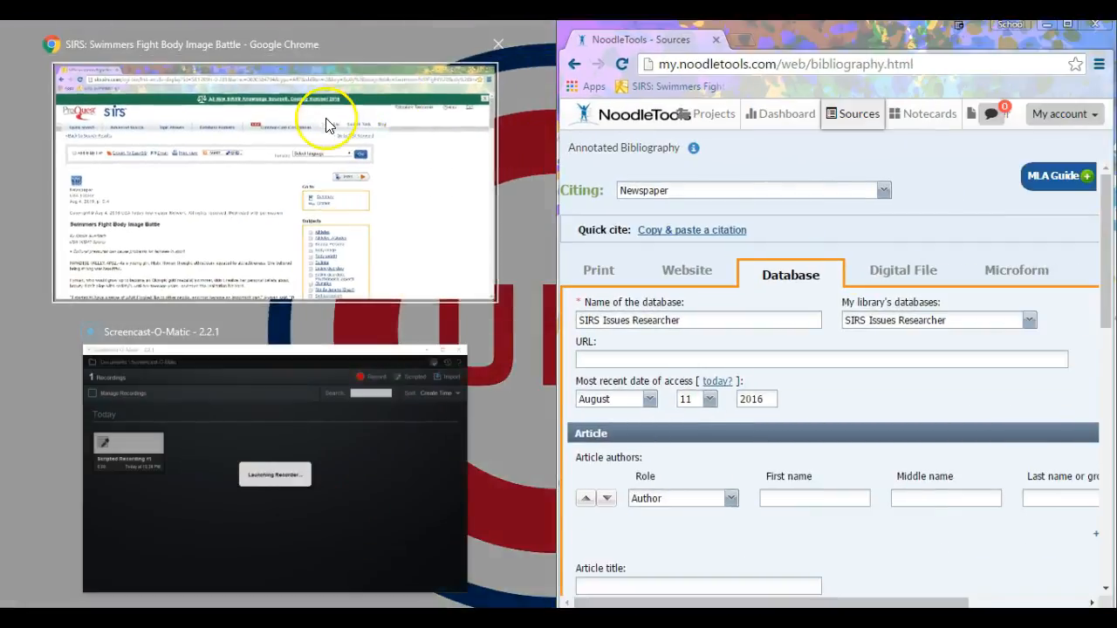
pyautogui.click(326, 124)
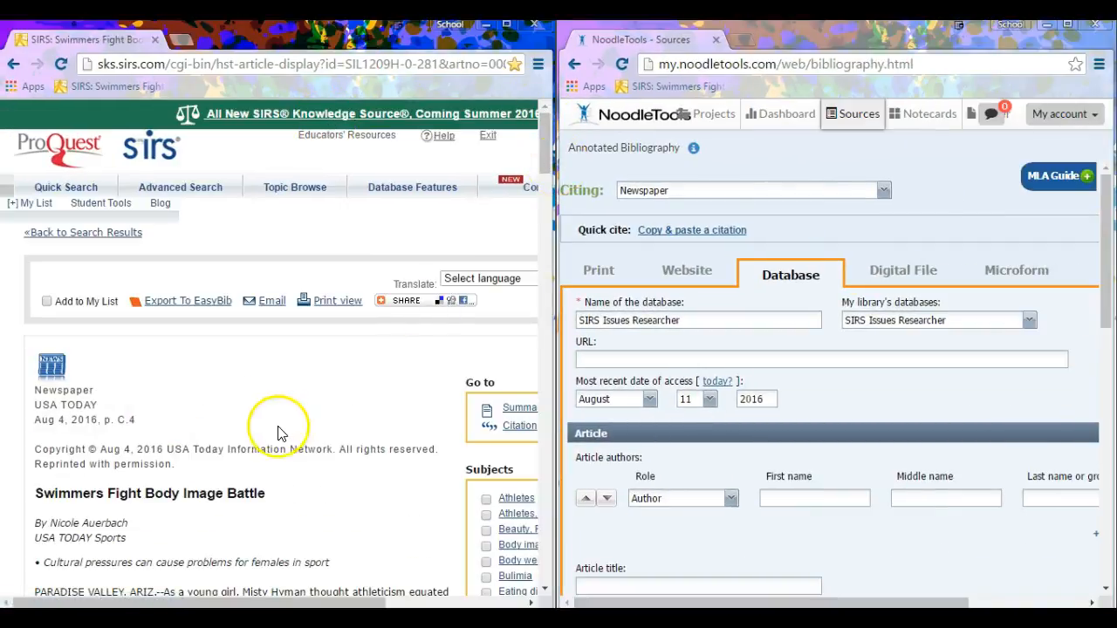
pyautogui.scroll(-2, 277, 432)
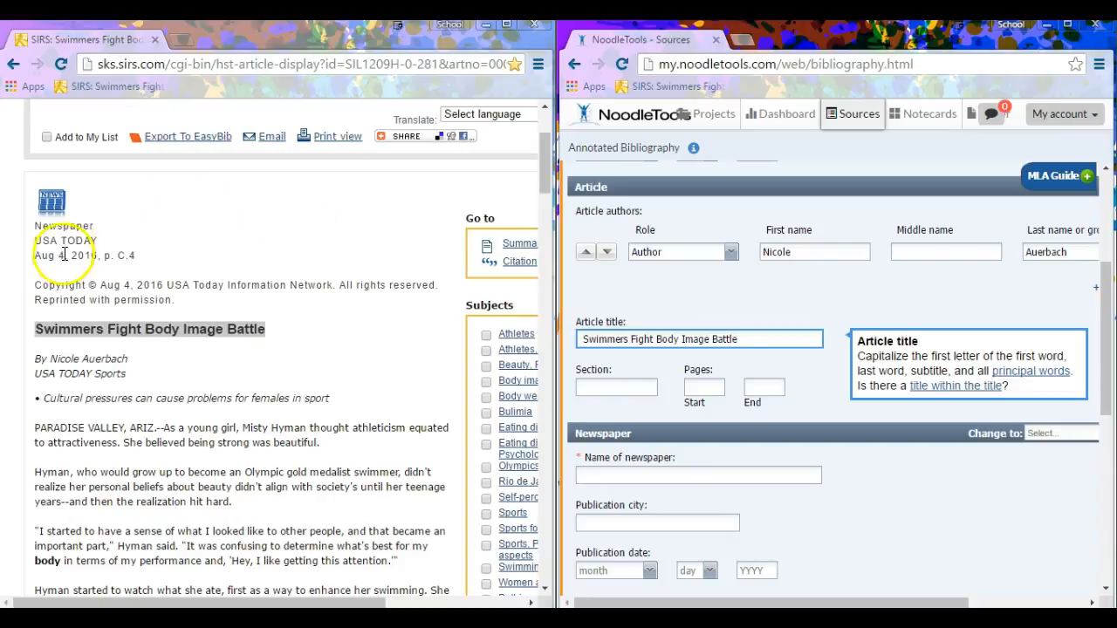
# - Copy USA TODAY from the article into the newspaper name field, correcting it to 'USA Today'
pyautogui.moveTo(103, 248); pyautogui.dragTo(36, 241)
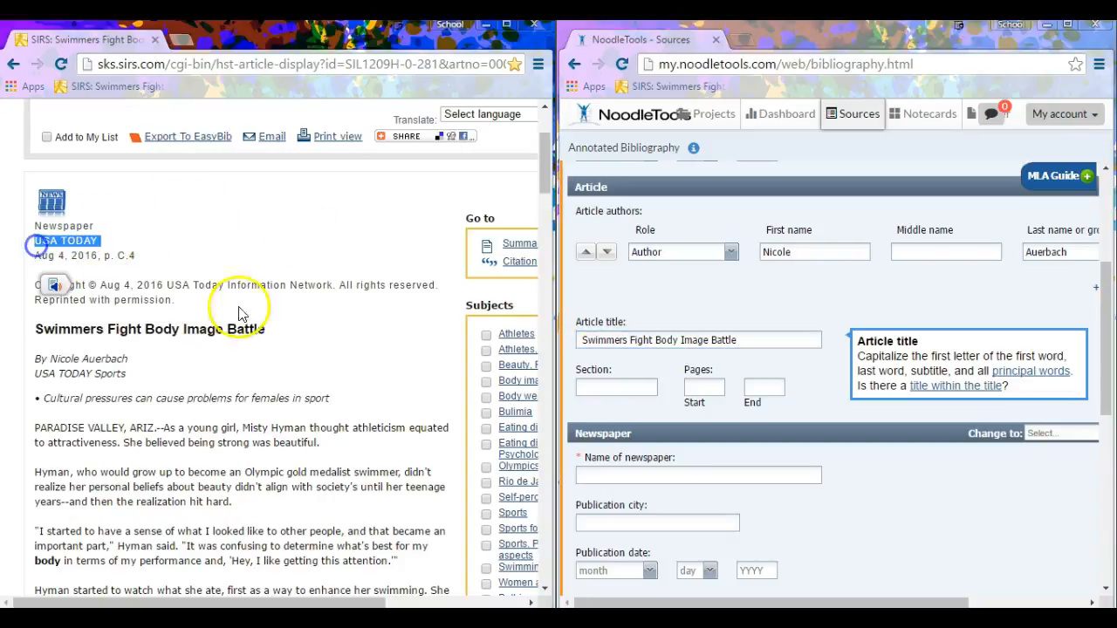
pyautogui.click(681, 474)
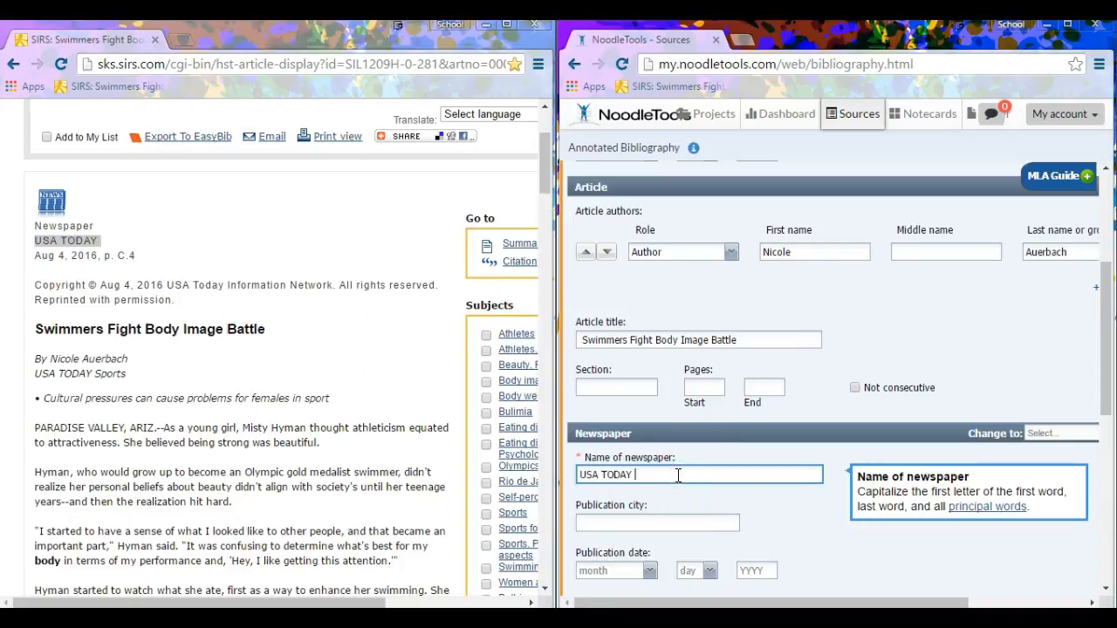
pyautogui.click(638, 476)
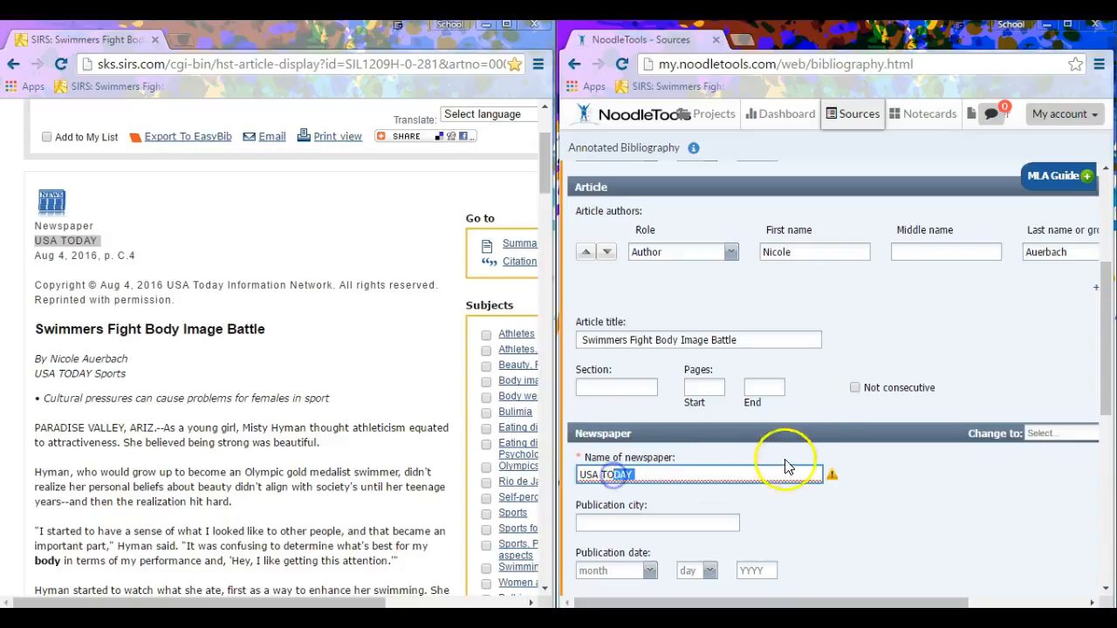
pyautogui.moveTo(832, 478)
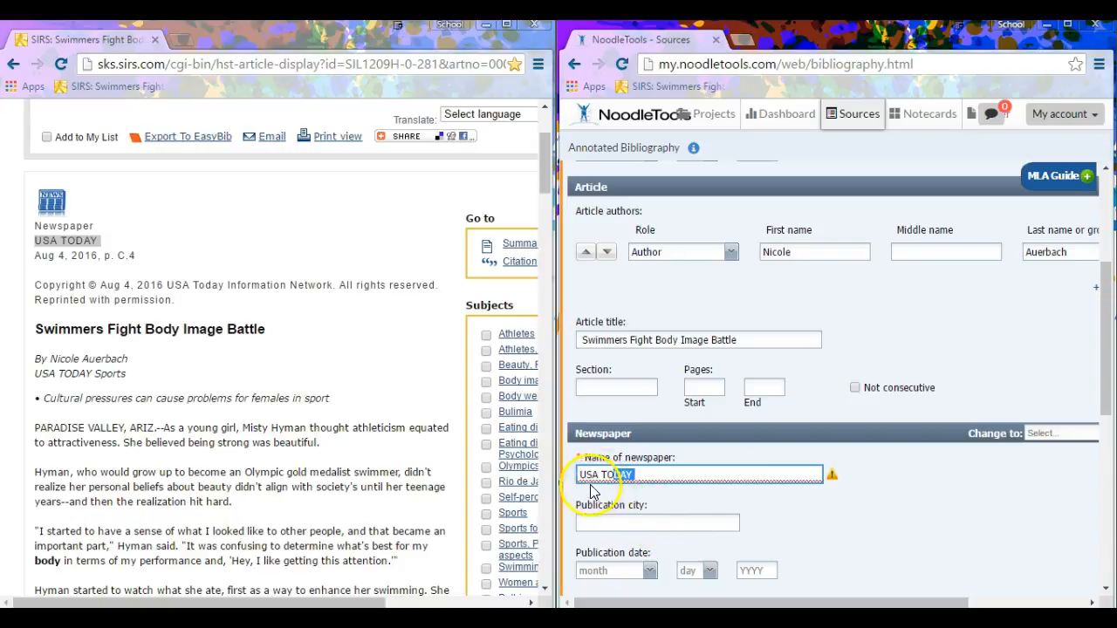
pyautogui.press('BackSpace')
pyautogui.press('BackSpace')
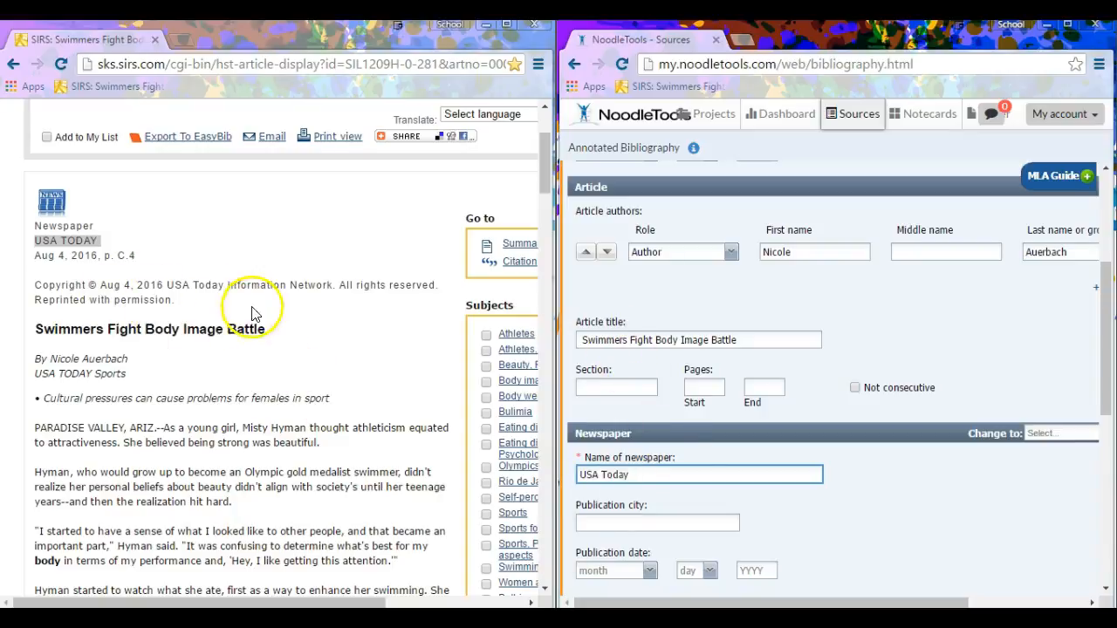
pyautogui.scroll(-2, 708, 411)
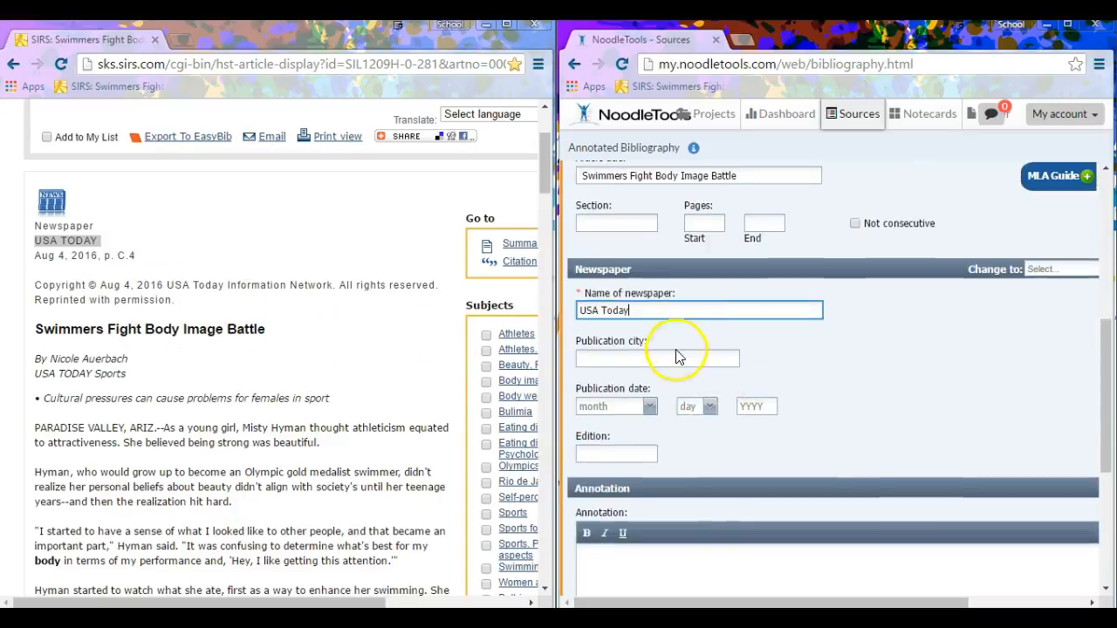
# - Find the publication date in the SIRS article's citation
pyautogui.click(679, 356)
pyautogui.click(318, 361)
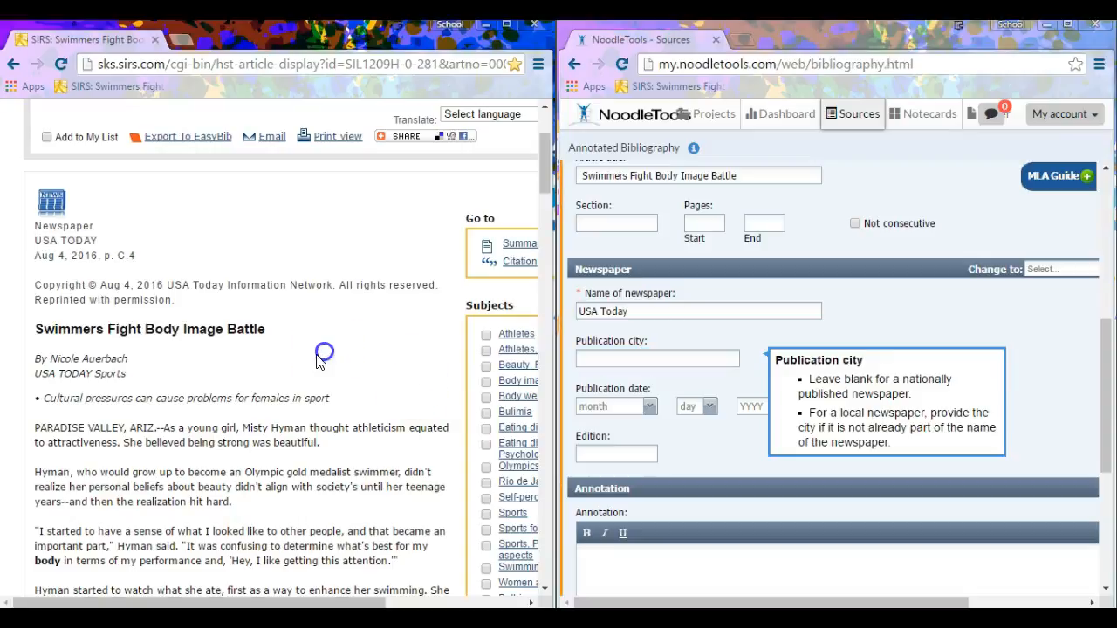
pyautogui.scroll(-15, 318, 361)
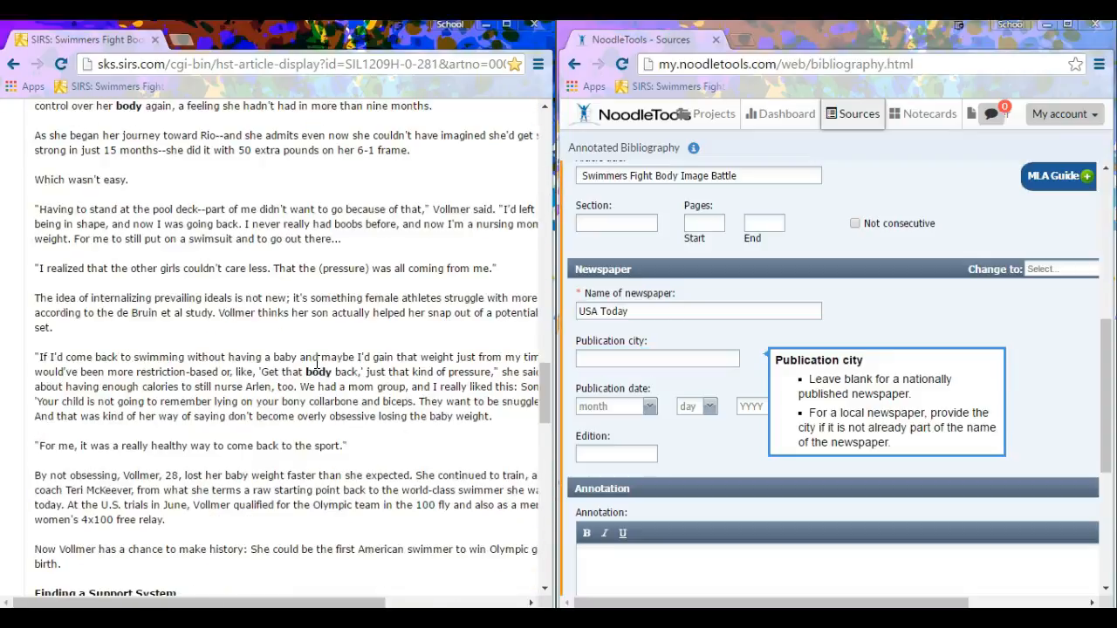
pyautogui.scroll(-12, 318, 361)
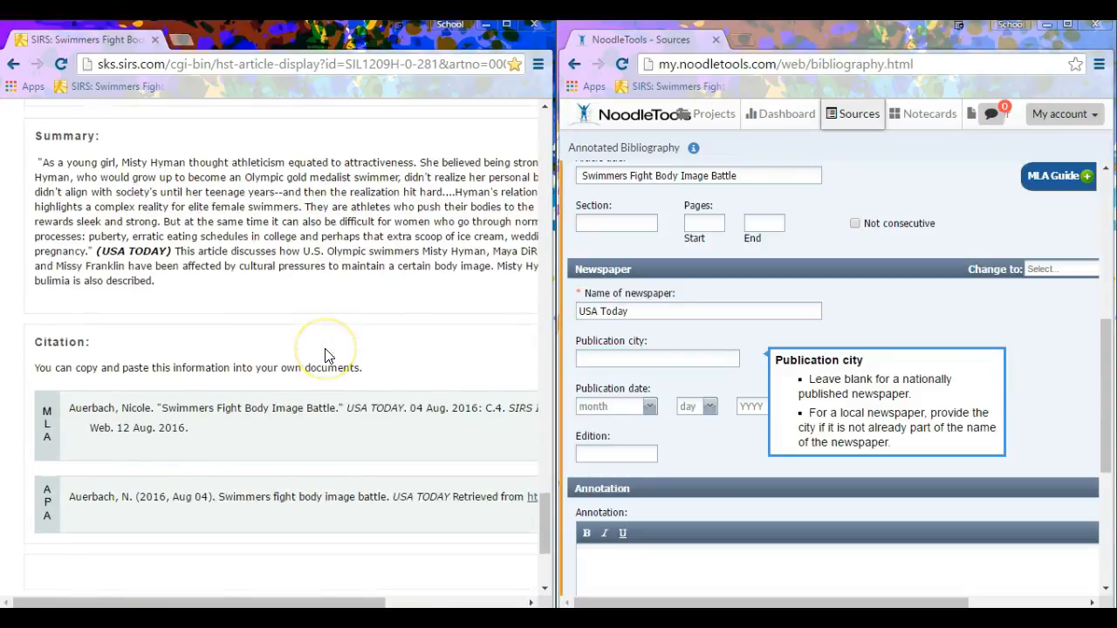
pyautogui.scroll(-4, 325, 355)
pyautogui.moveTo(223, 597)
pyautogui.mouseDown()
pyautogui.moveTo(304, 579)
pyautogui.moveTo(224, 591)
pyautogui.mouseUp()
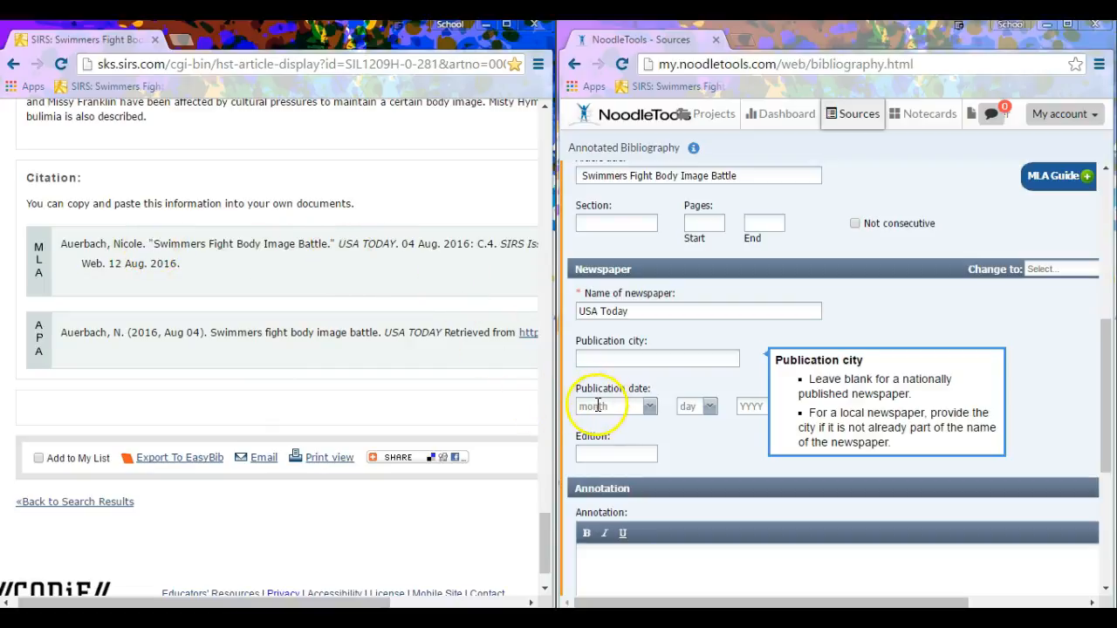
# - Set the citation's publication date to August 4
pyautogui.click(650, 409)
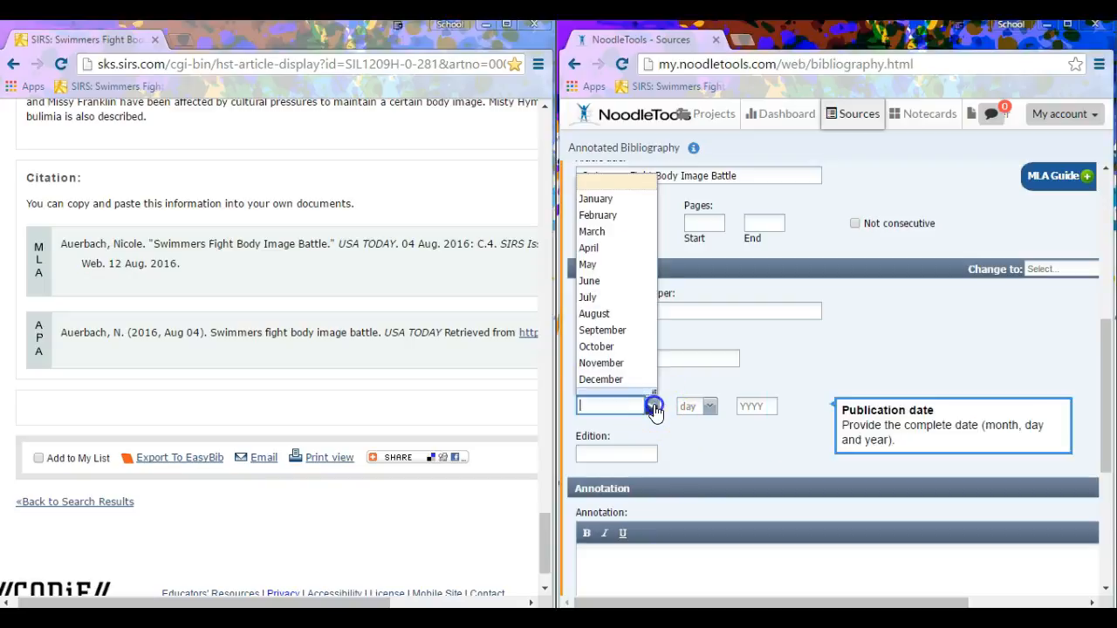
pyautogui.click(607, 313)
pyautogui.click(707, 406)
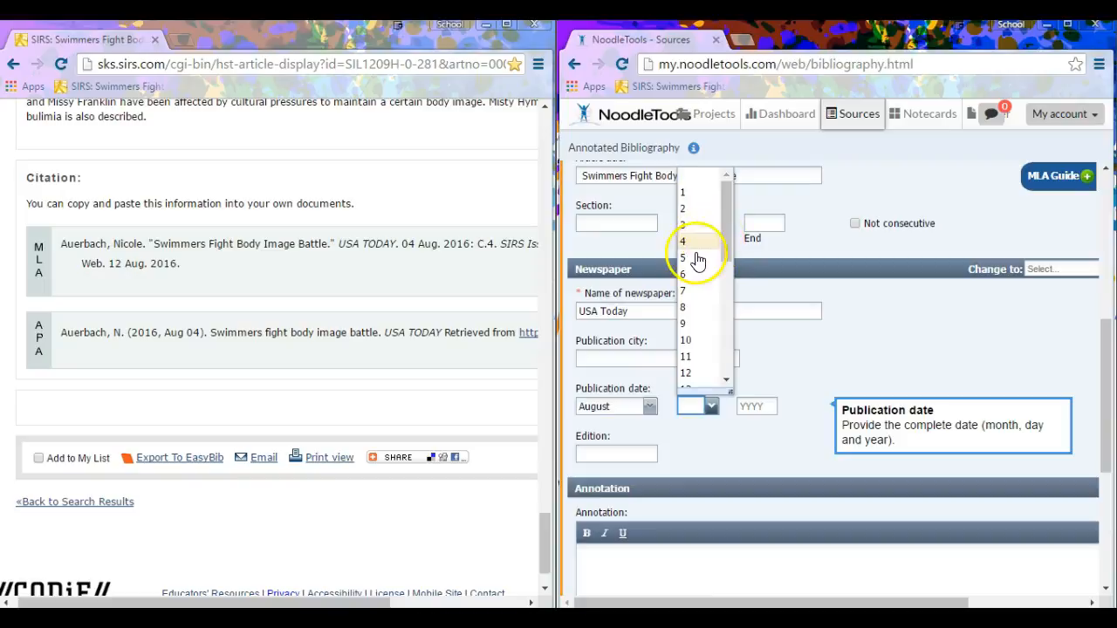
pyautogui.click(695, 242)
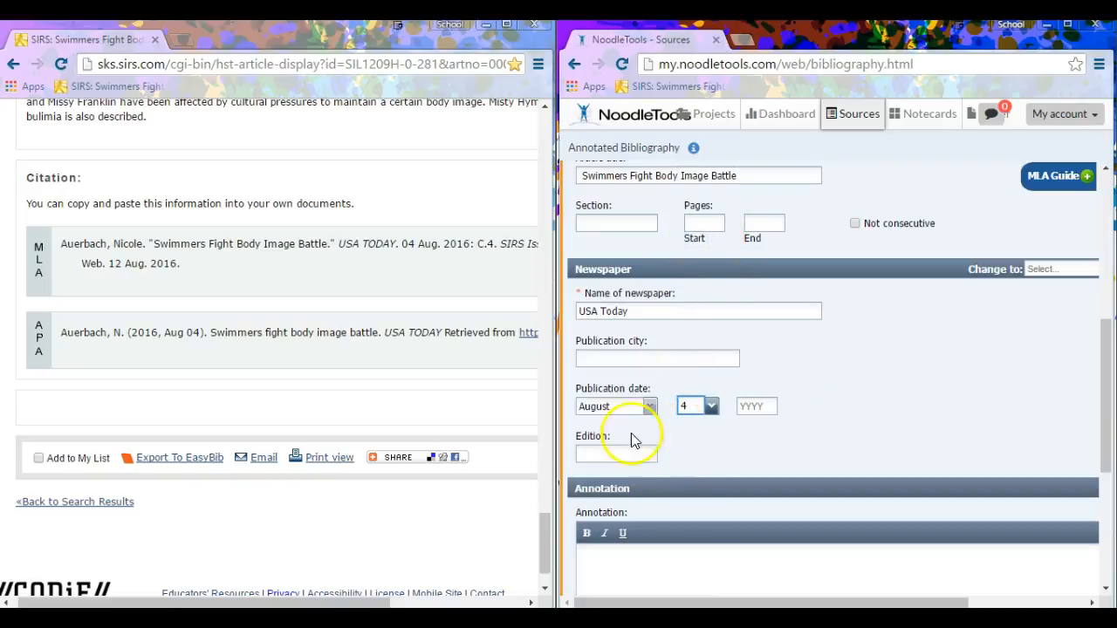
pyautogui.scroll(5, 829, 375)
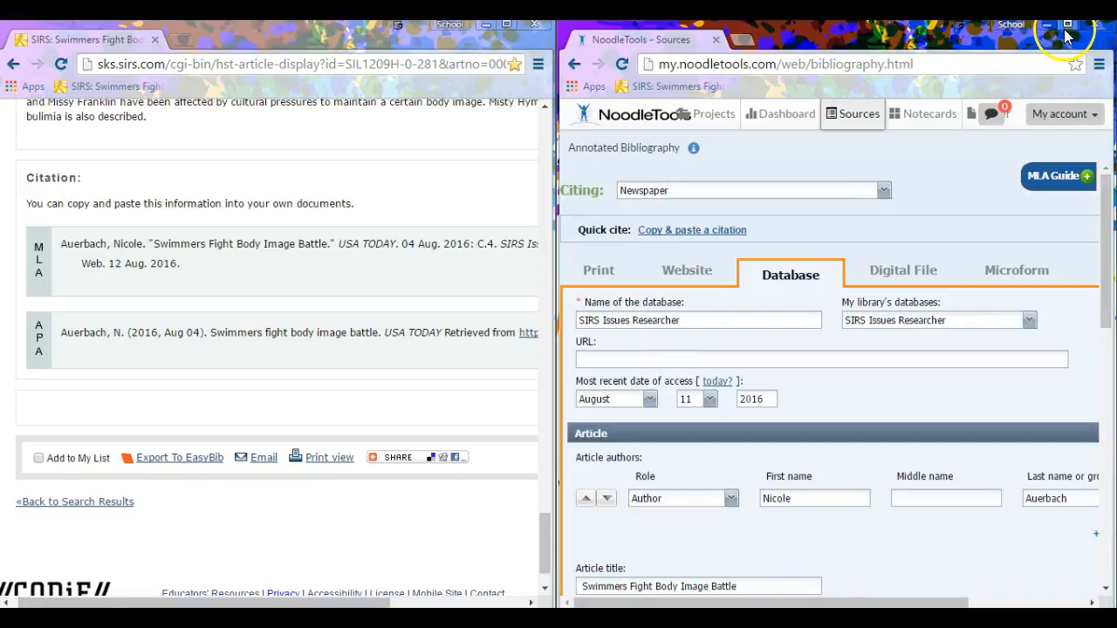
# - Maximize the form and submit the 'Swimmers Fight Body Image Battle' USA Today citation
pyautogui.click(1066, 25)
pyautogui.scroll(-5, 559, 375)
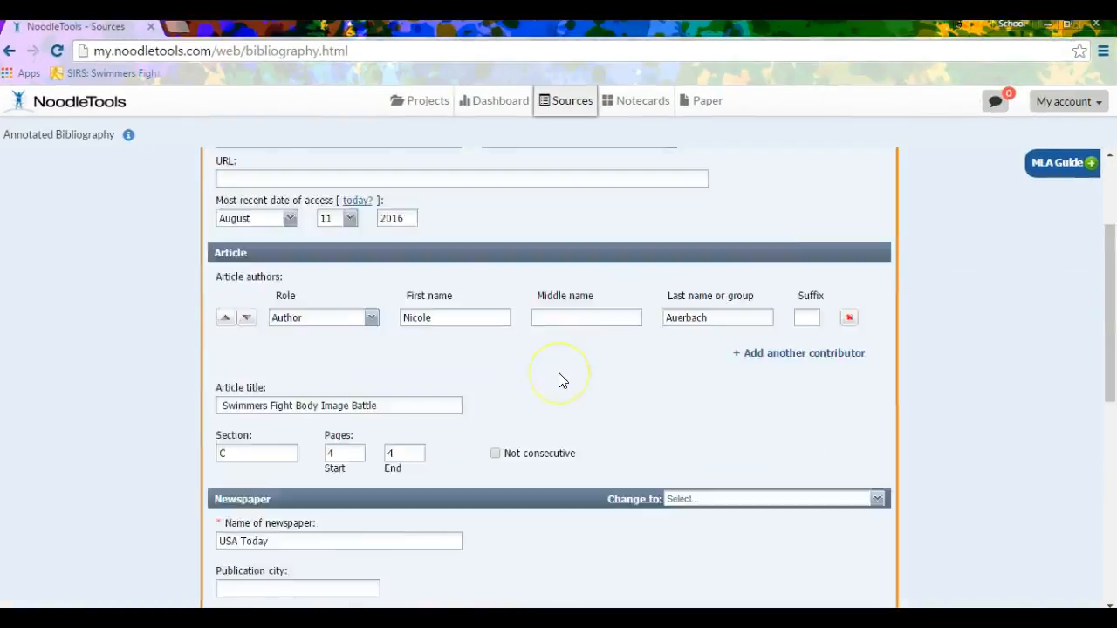
pyautogui.scroll(-3, 559, 380)
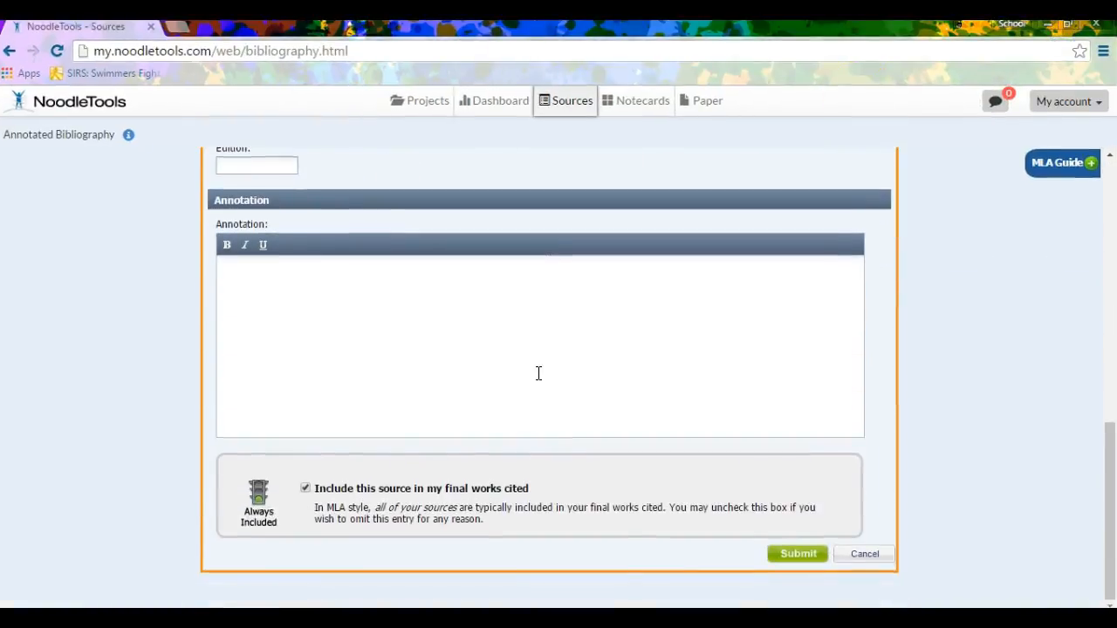
pyautogui.click(805, 555)
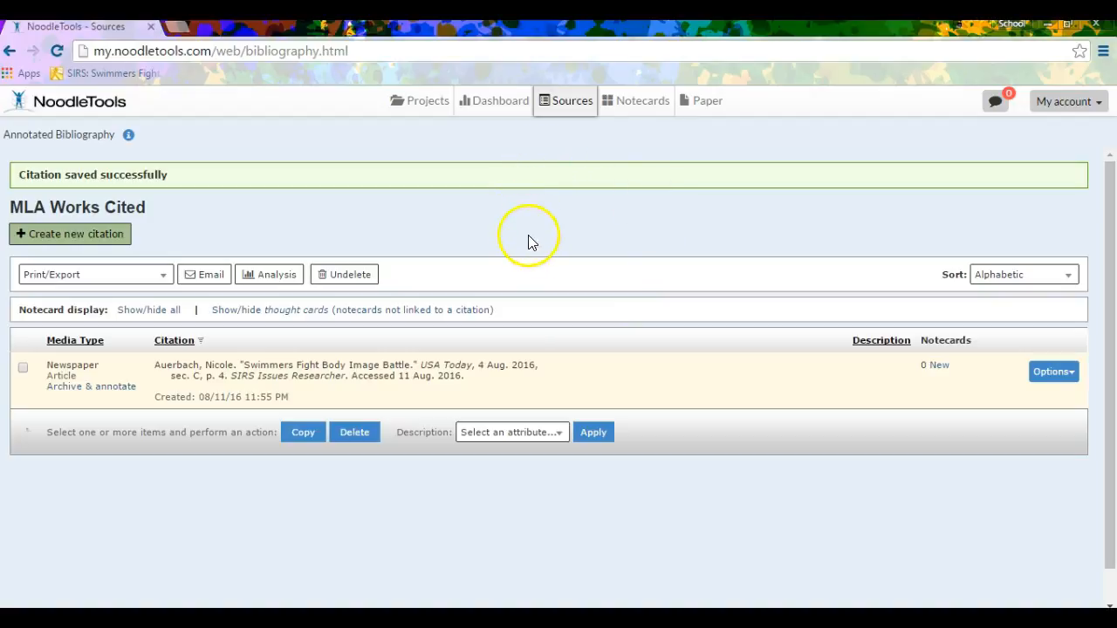
# - Switch to the Projects list to see Annotated Bibliography's source count
pyautogui.click(433, 107)
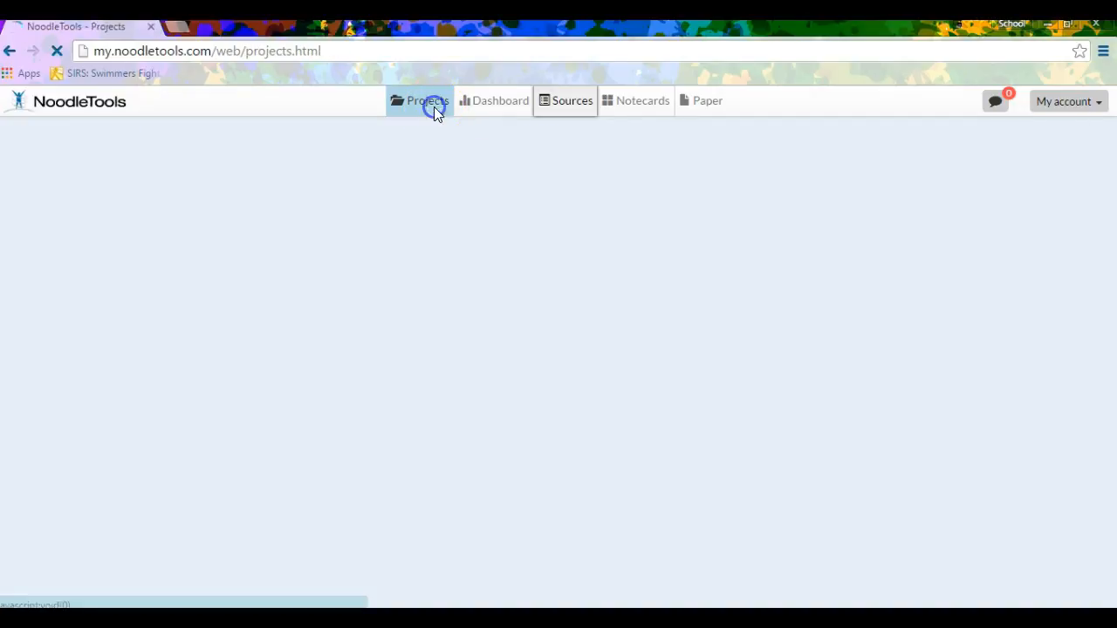